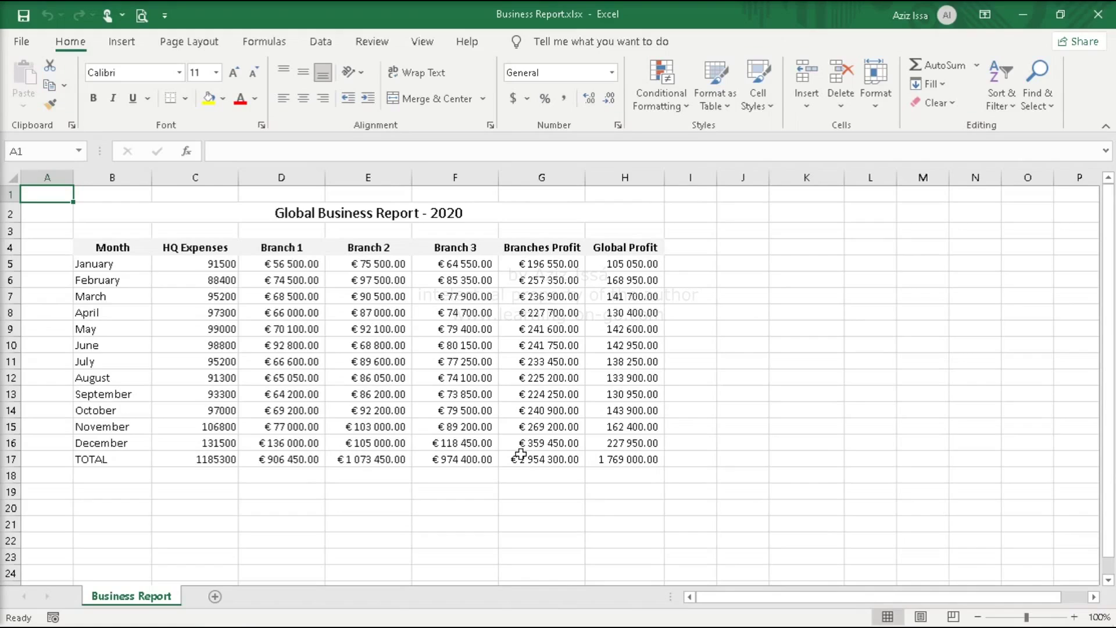
Select B4:C16, the Month and HQ Expenses columns from the headers through December.
drag(112, 247, 206, 441)
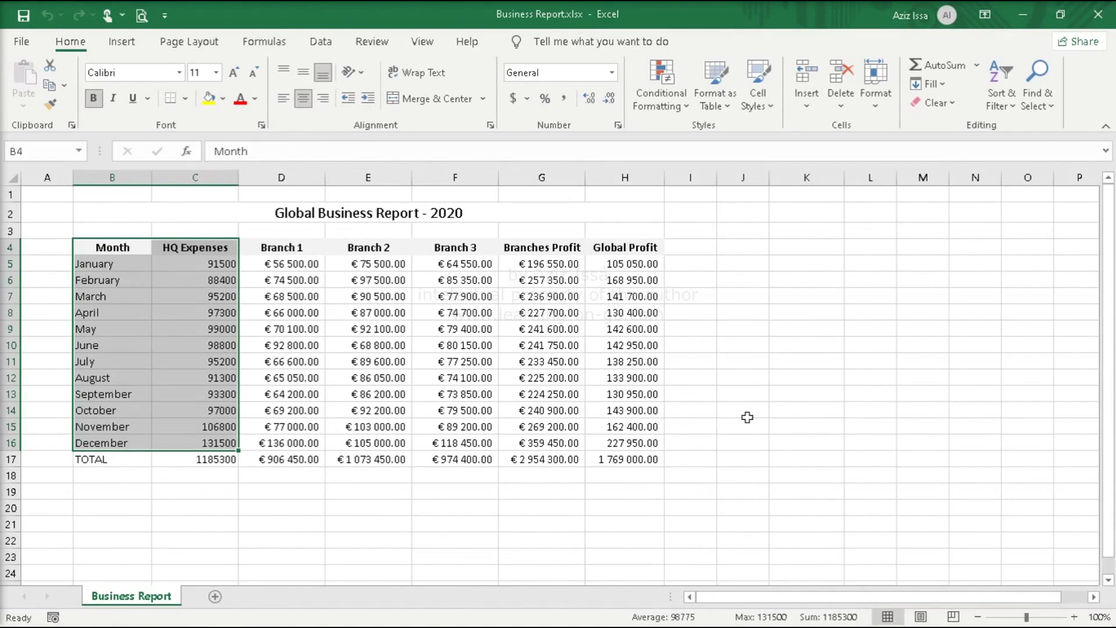
Switch to the Insert ribbon to reach the chart commands.
click(133, 46)
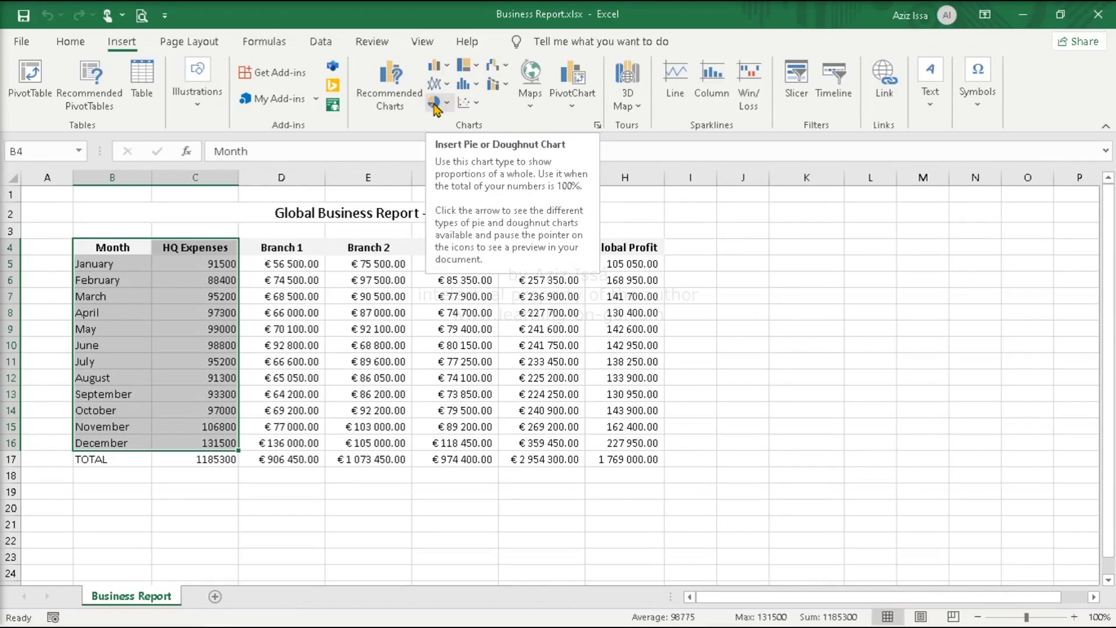
Preview the recommended Line, Clustered Column, Stacked Area, Funnel and Pareto charts for HQ Expenses.
click(382, 99)
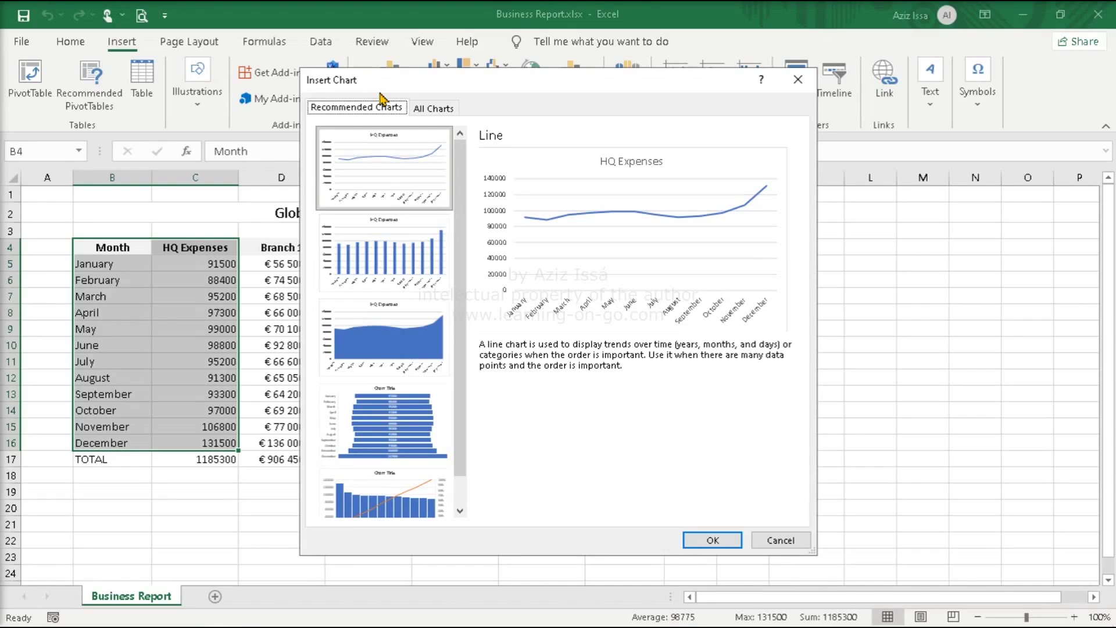
click(372, 163)
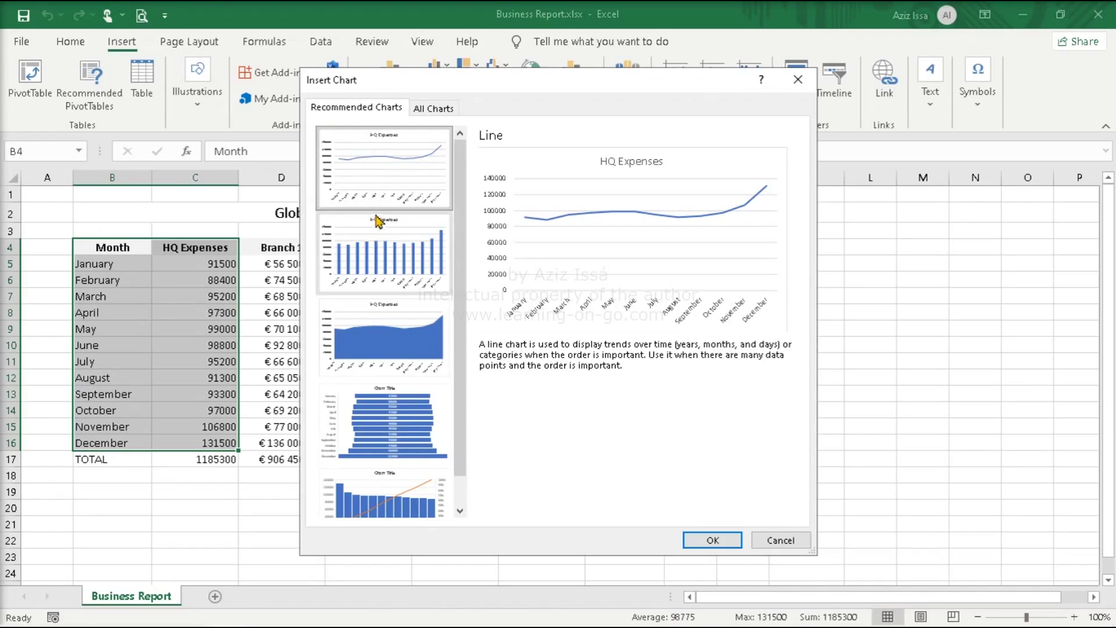
click(384, 241)
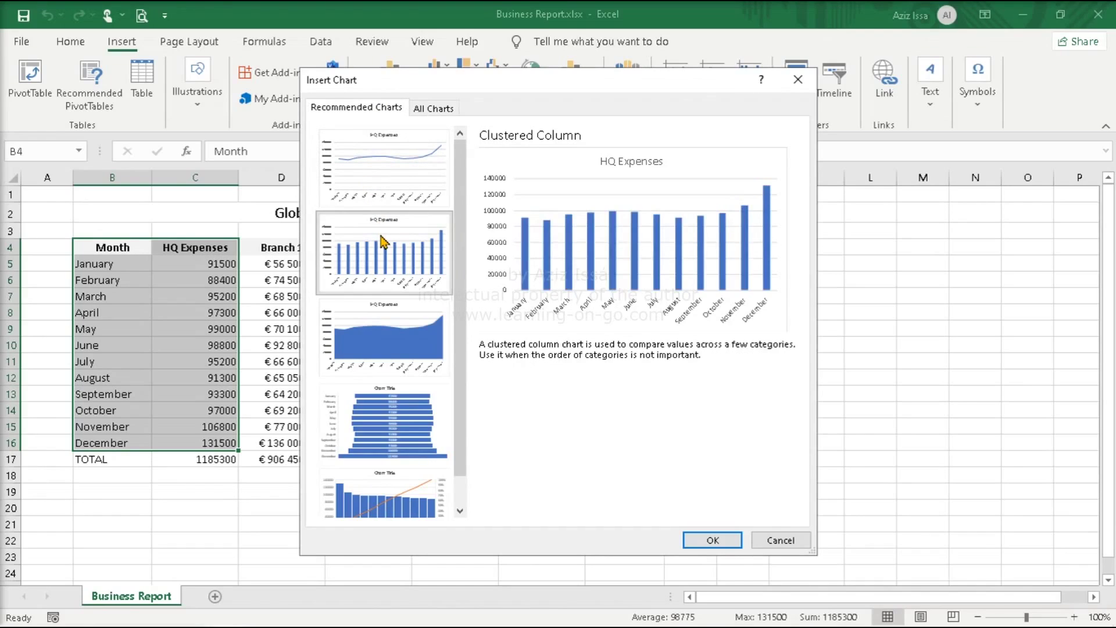
click(382, 317)
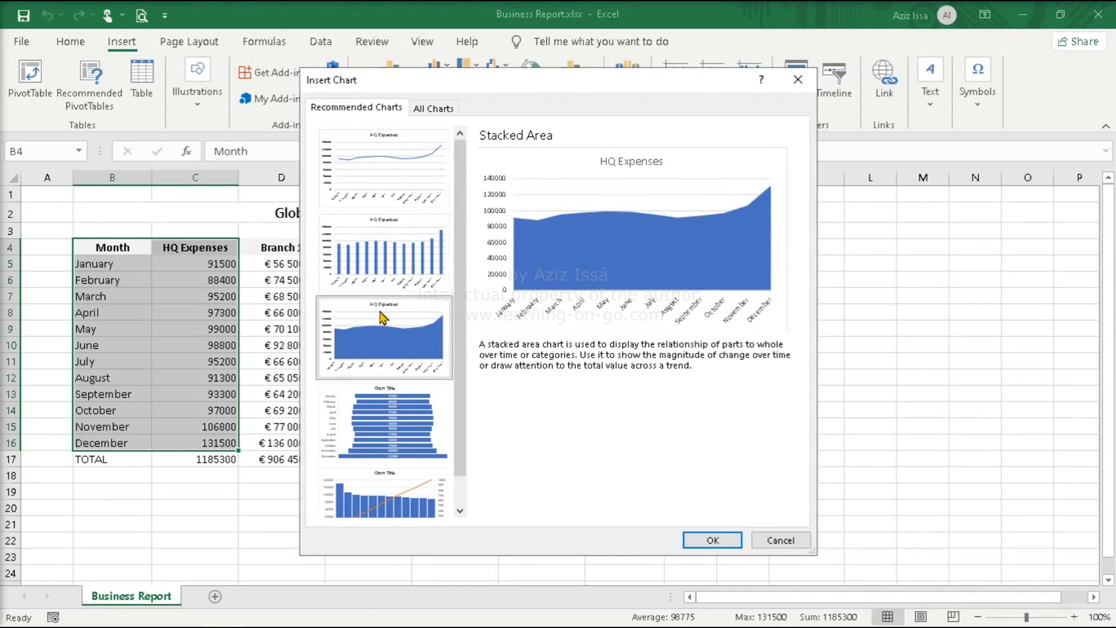
click(397, 412)
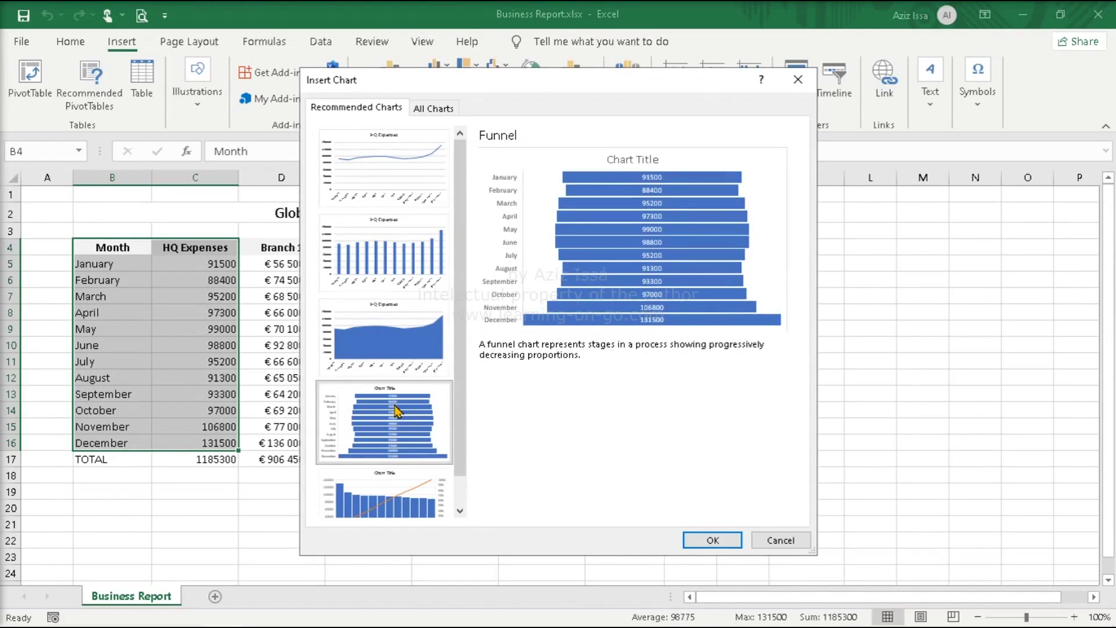
click(394, 501)
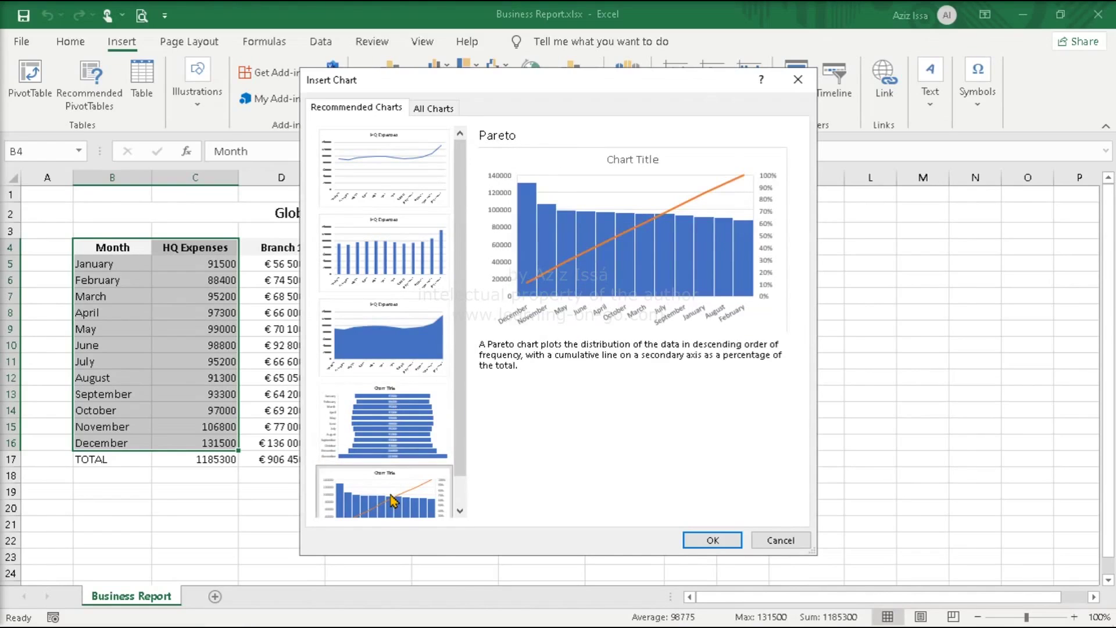
click(433, 108)
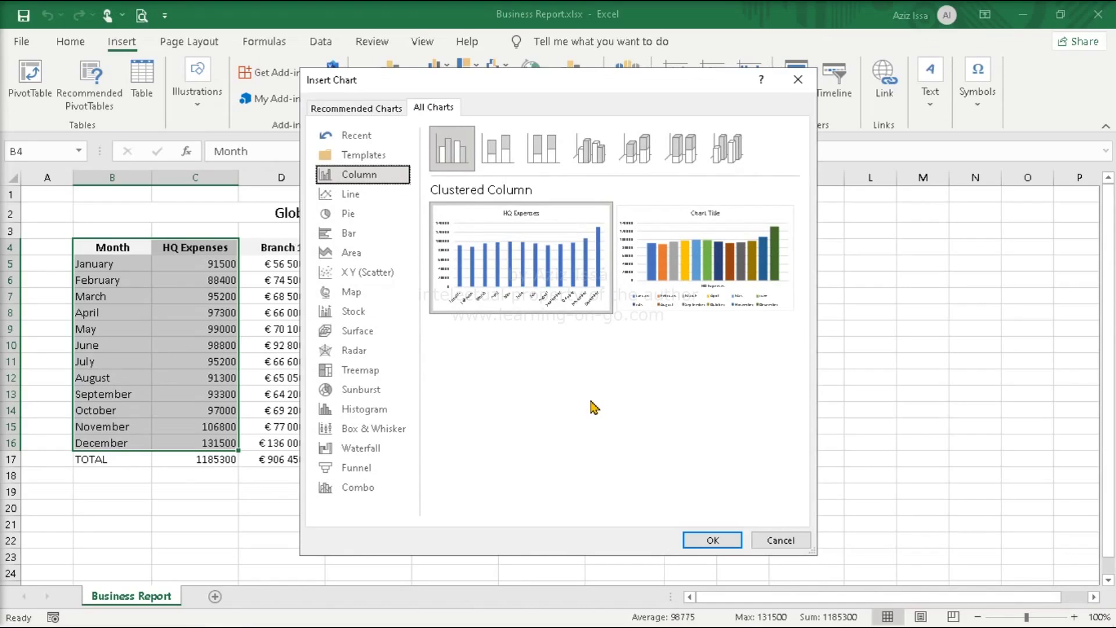
Preview stacked and 100% stacked columns, then Line, Pie, Bar and Area charts, and cancel.
click(500, 150)
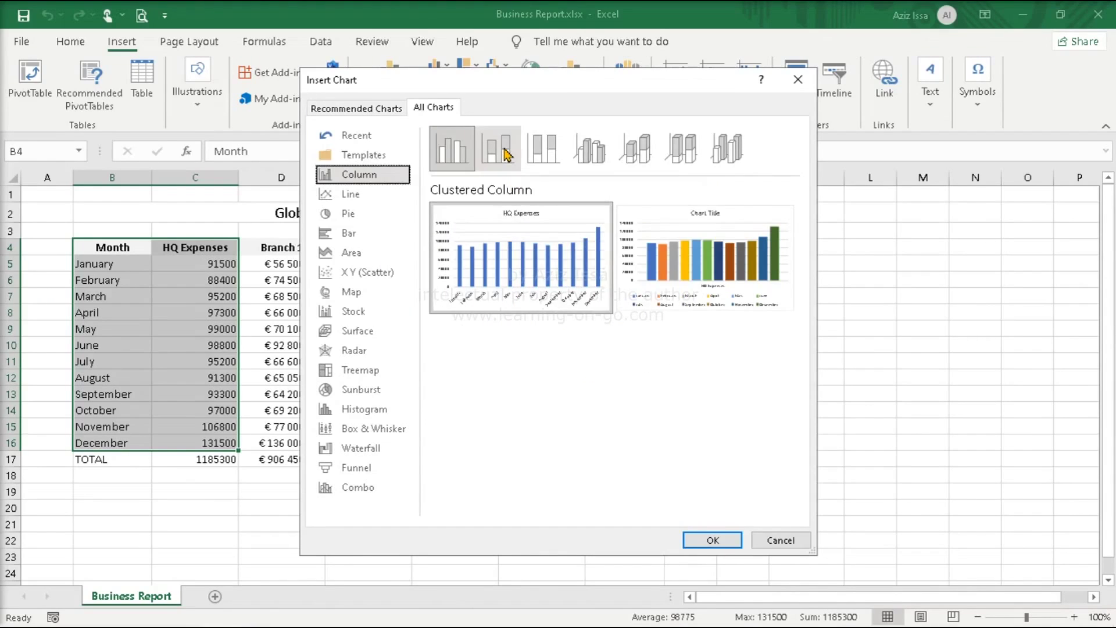
click(553, 151)
mouse_move(694, 232)
mouse_move(493, 242)
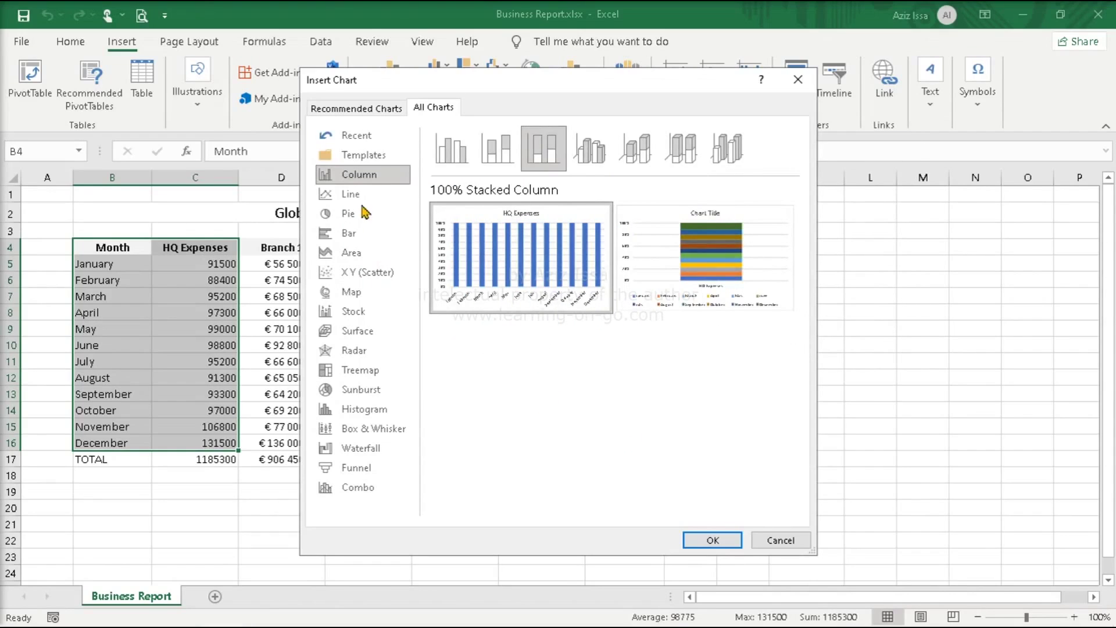
click(357, 198)
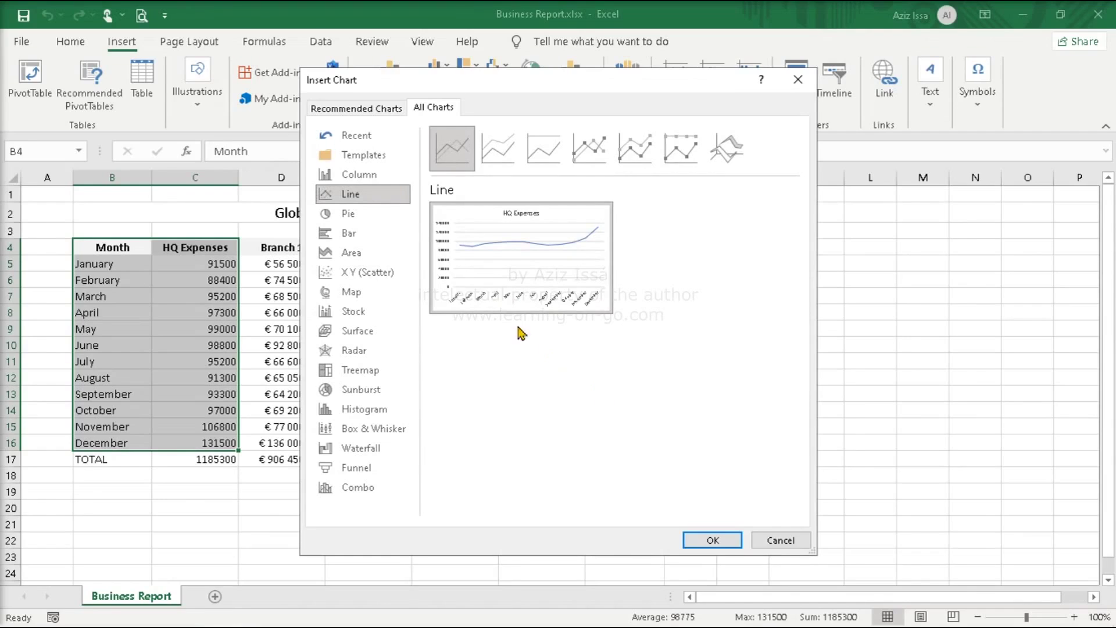
click(349, 218)
click(349, 236)
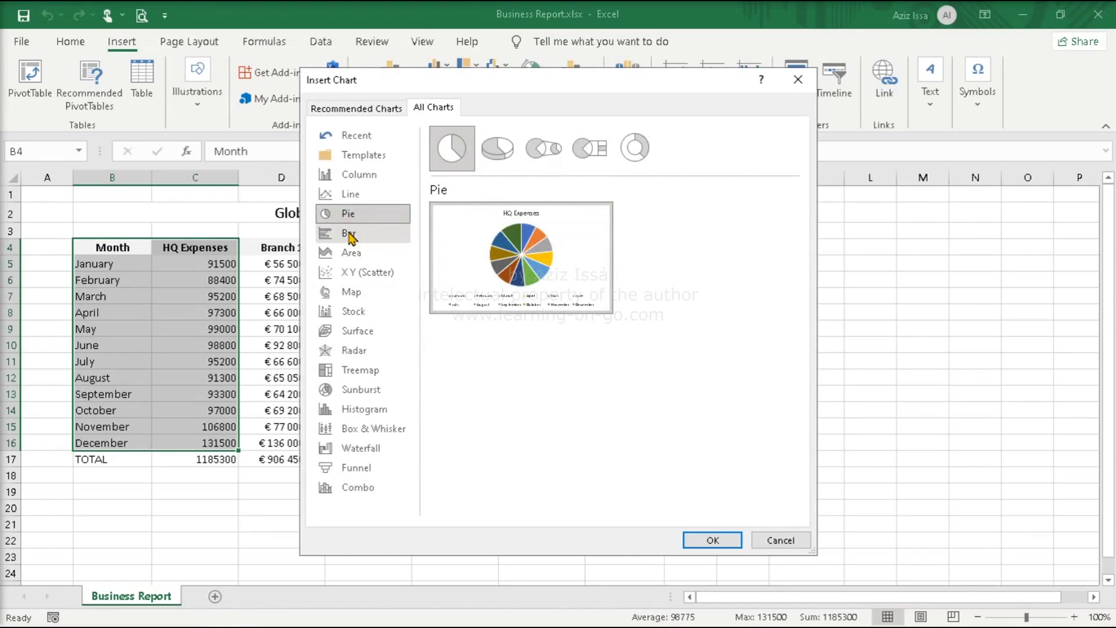
click(353, 253)
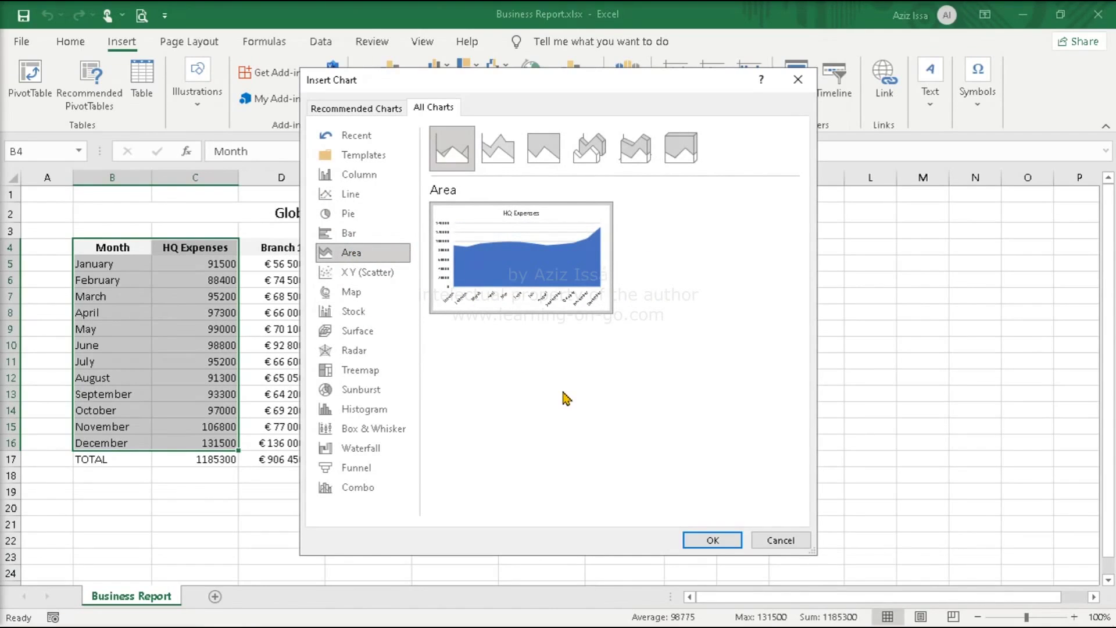
click(777, 541)
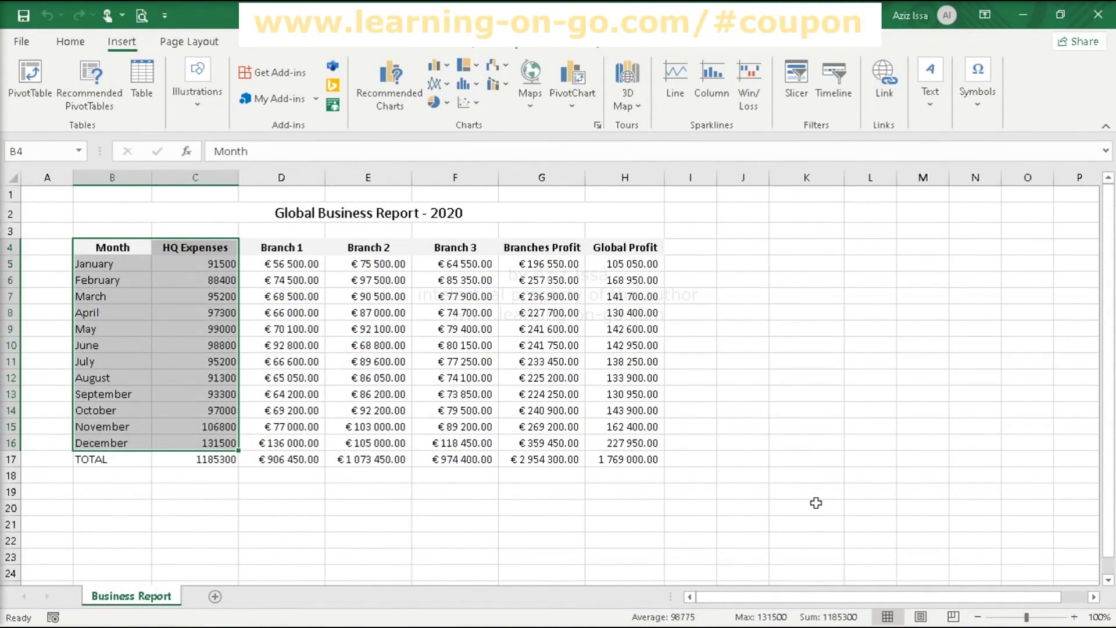
Show the Insert Column or Bar Chart gallery for the HQ Expenses selection.
click(439, 66)
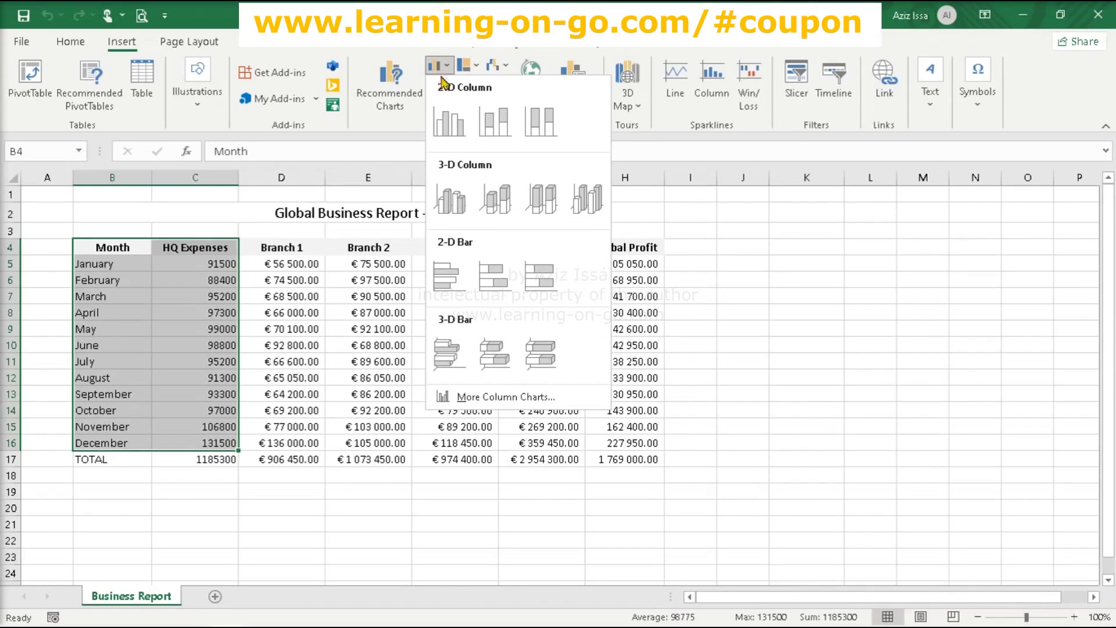
Insert a Clustered Column chart of HQ Expenses with one coloured column per month and a legend.
click(542, 407)
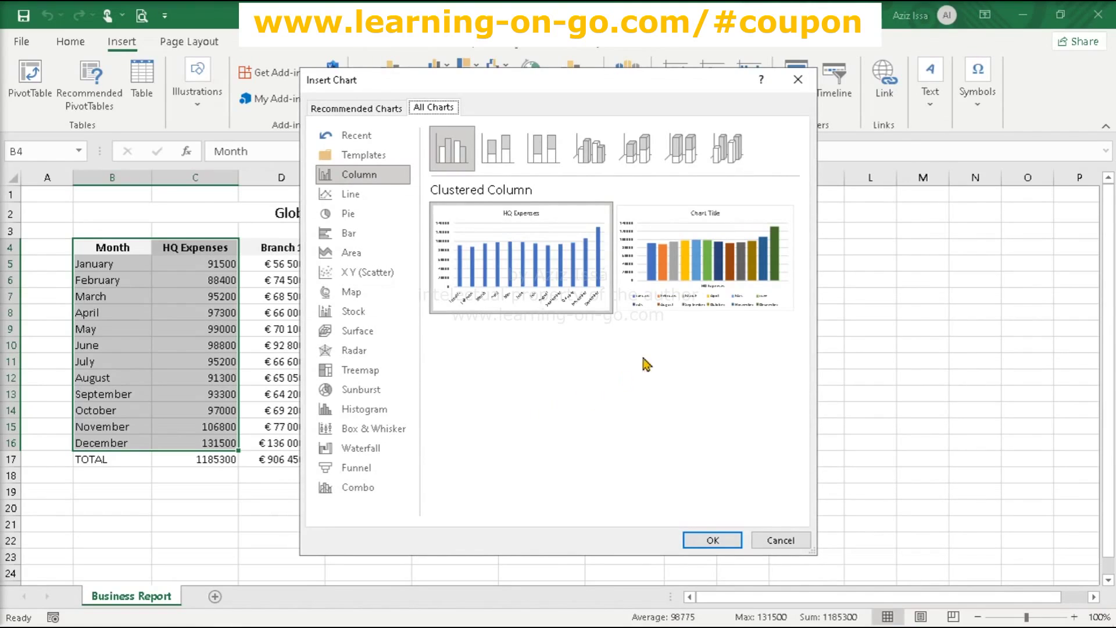
mouse_move(734, 254)
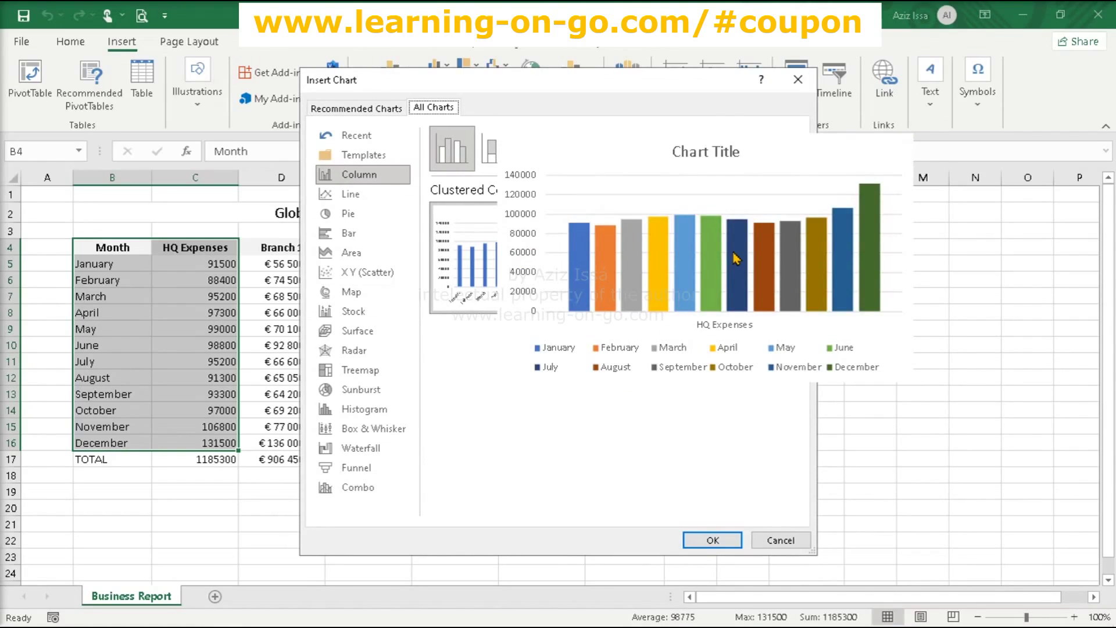
click(735, 256)
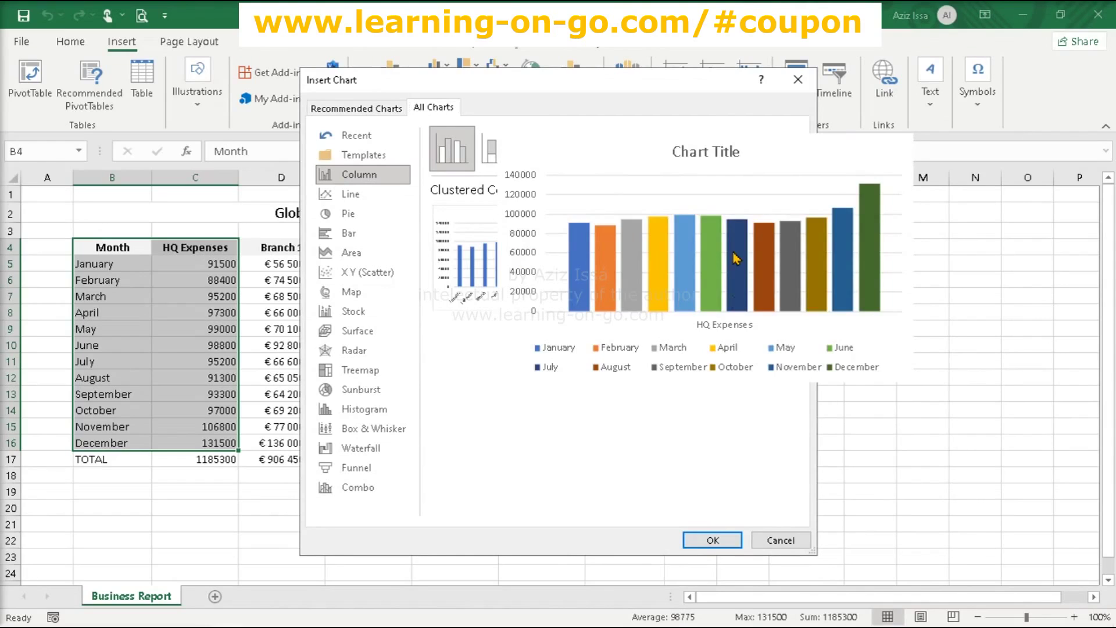
click(714, 541)
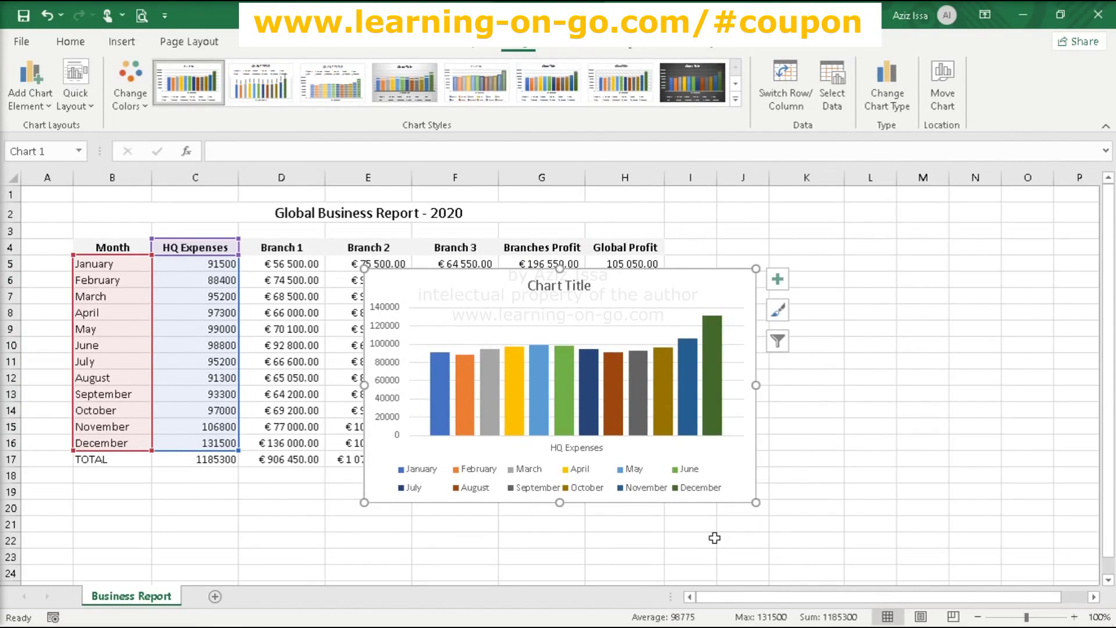
click(778, 279)
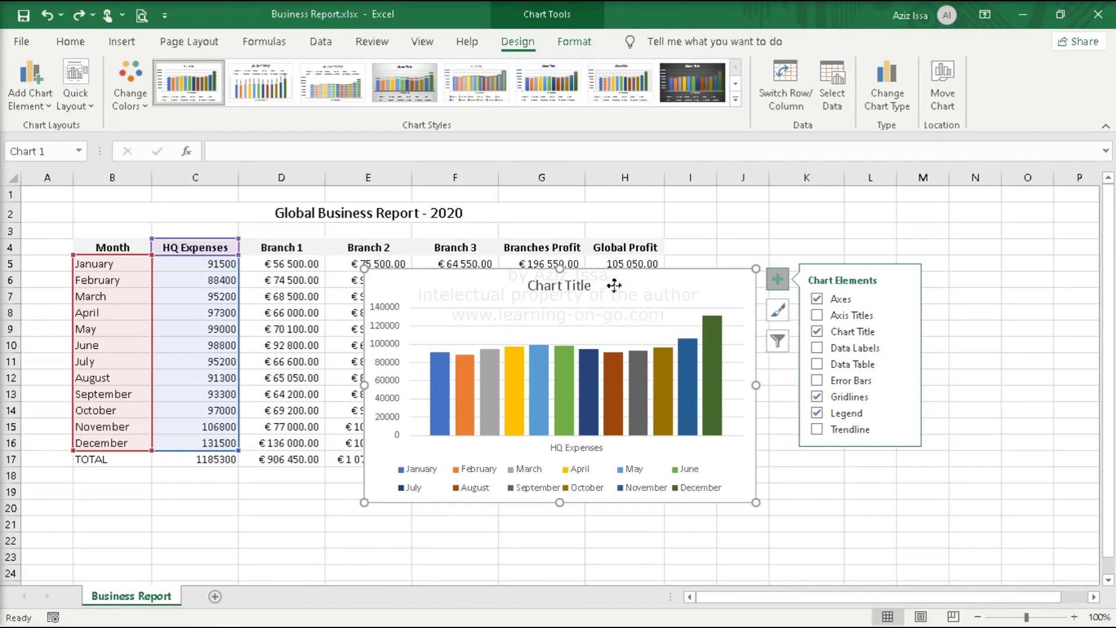
Place the chart right of the table and enlarge it to span roughly rows 3 to 23.
drag(615, 285, 933, 255)
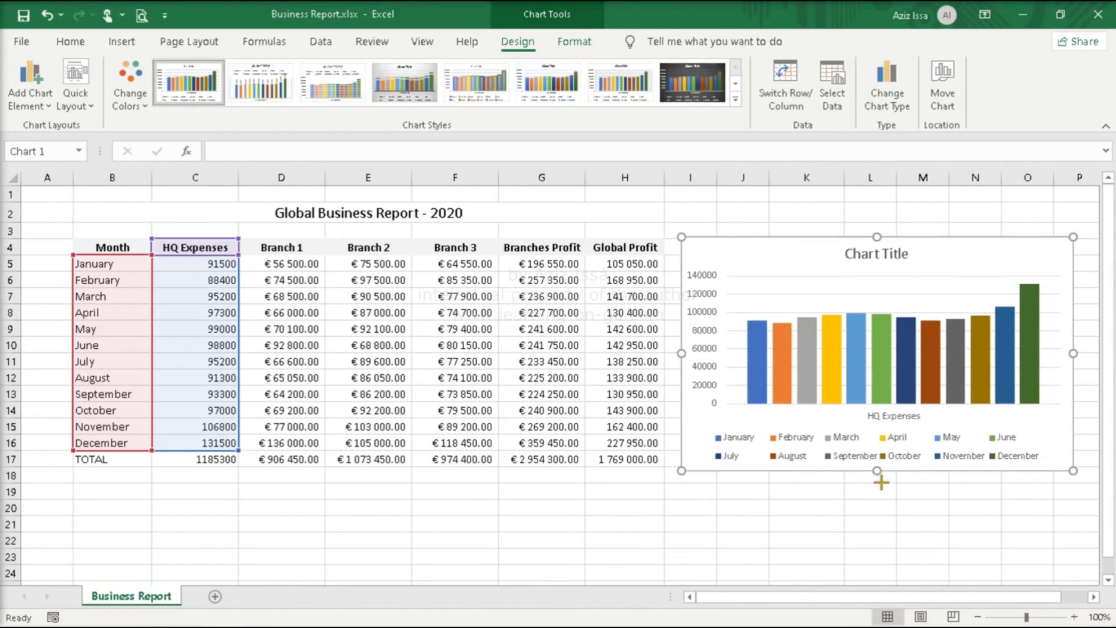
drag(877, 471, 881, 557)
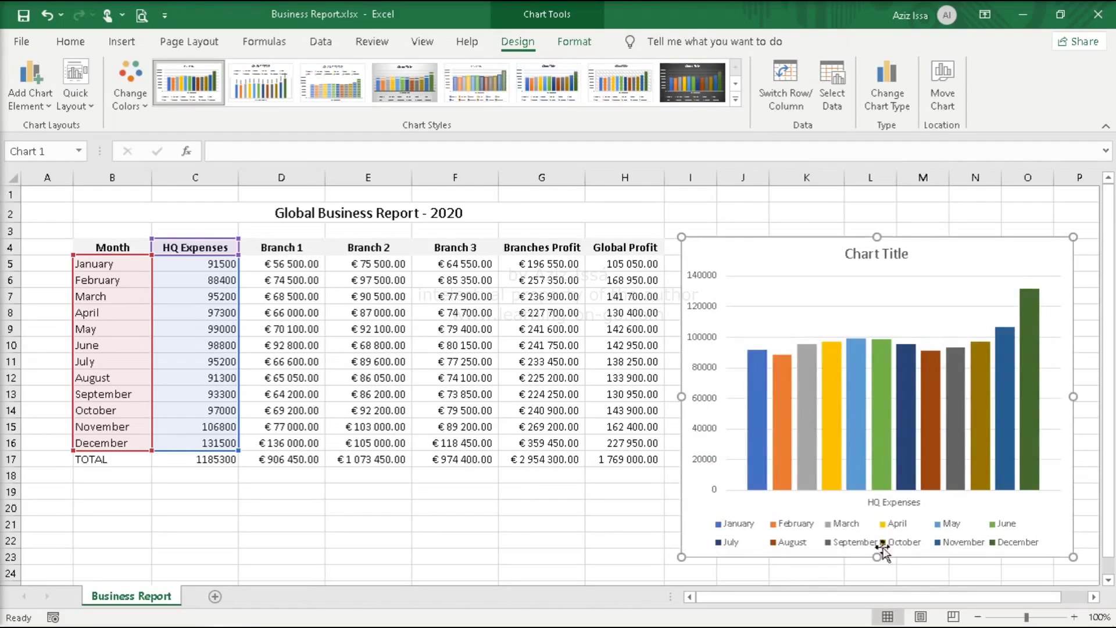
drag(877, 236, 878, 211)
drag(1081, 388, 1086, 387)
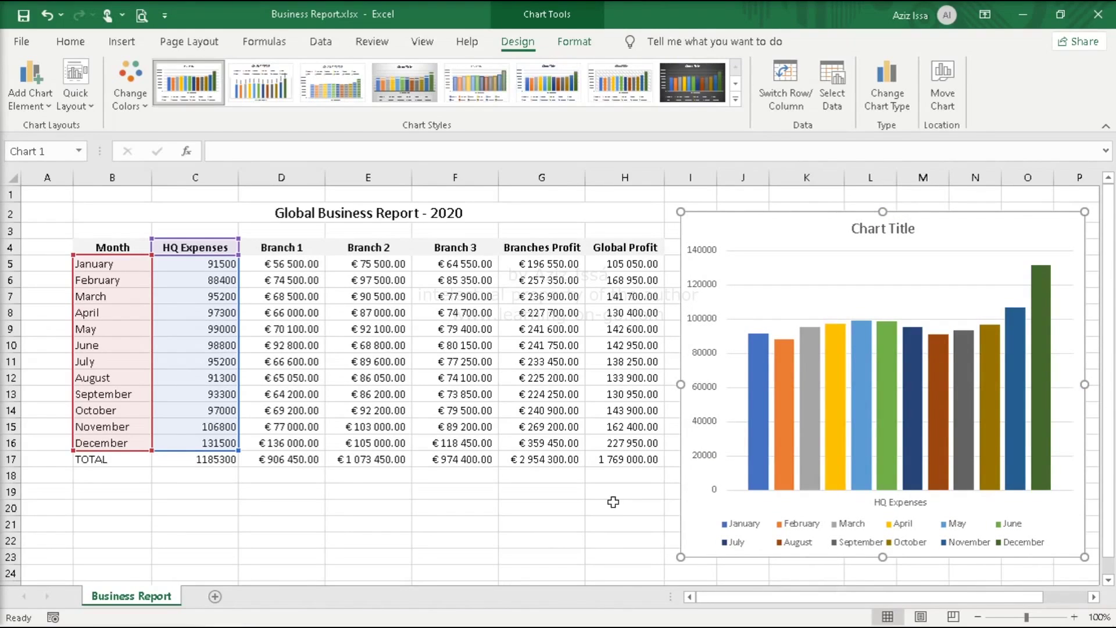
drag(681, 385, 483, 360)
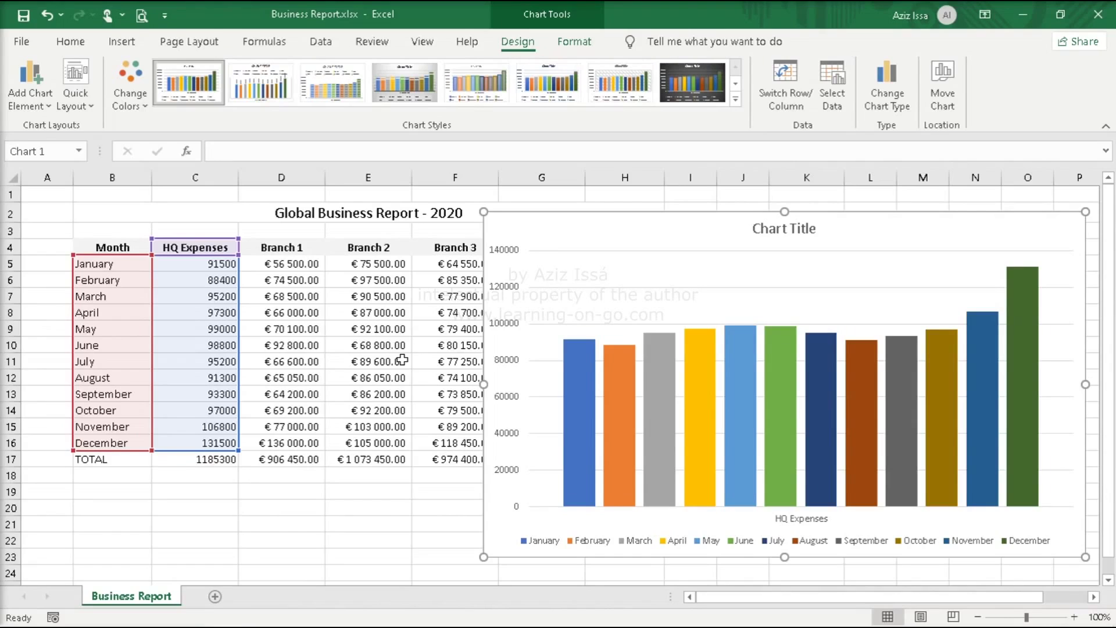
click(373, 521)
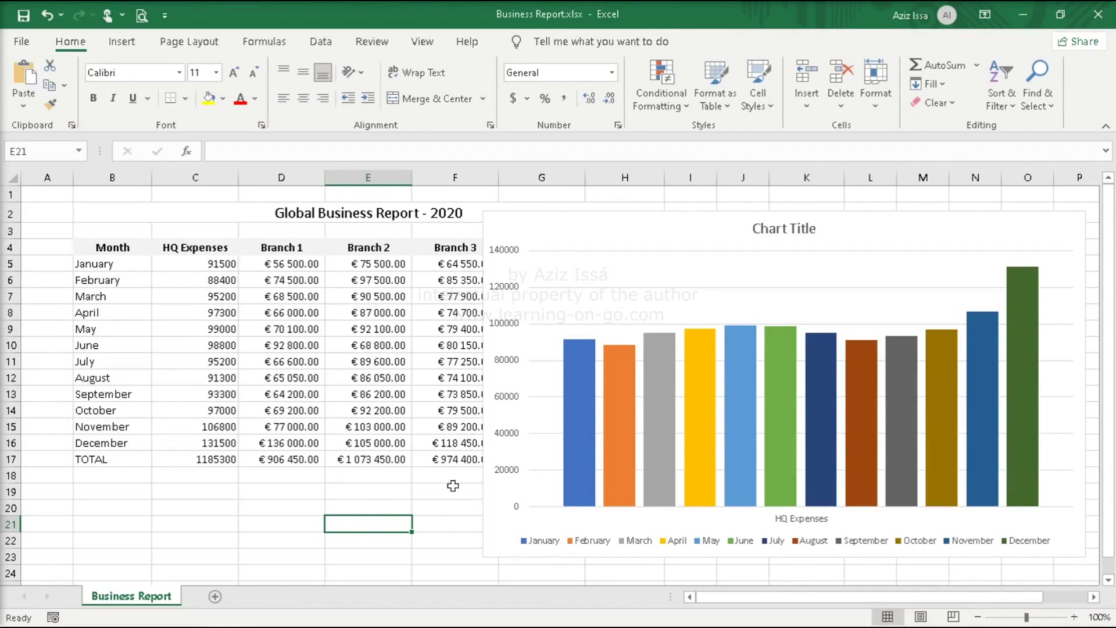
Move the chart to a new sheet named 'Expenses Chart', ordered after Business Report.
click(575, 229)
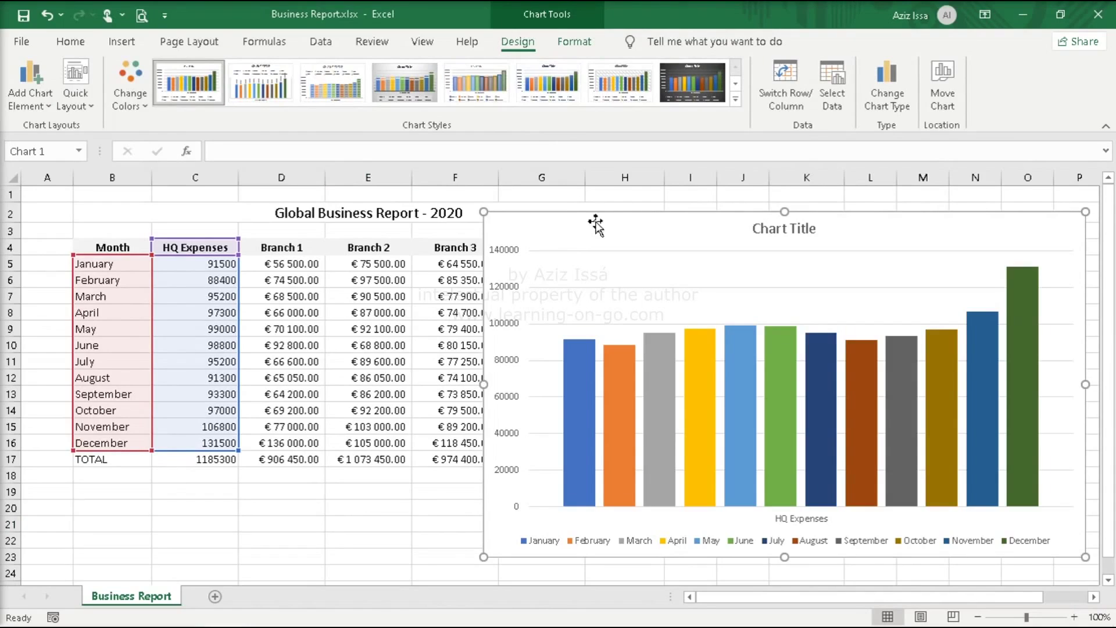
click(950, 103)
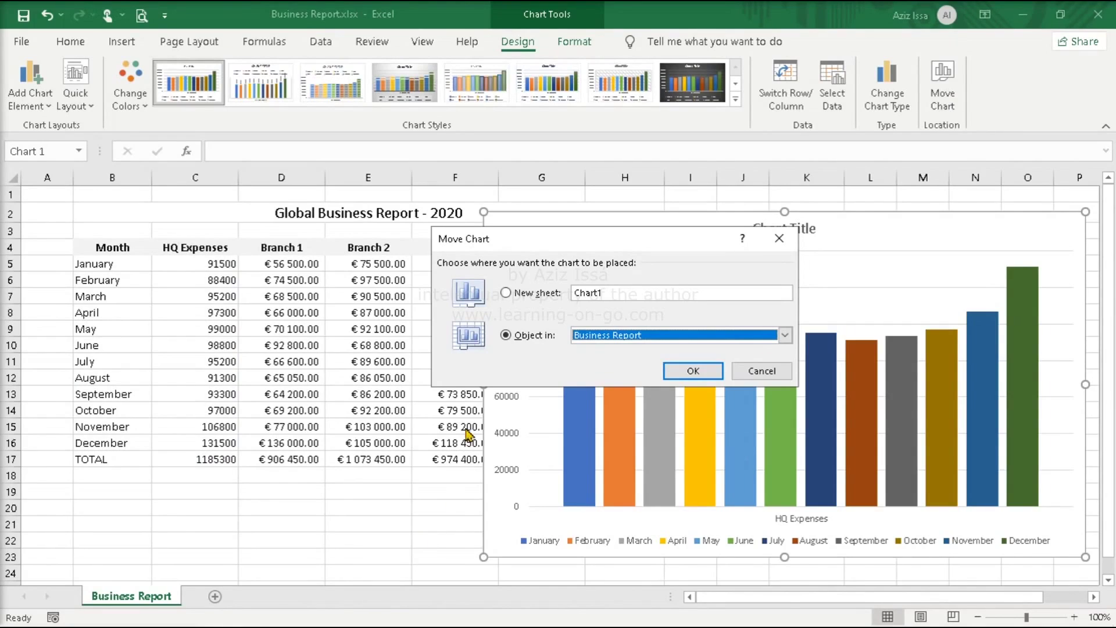
click(506, 292)
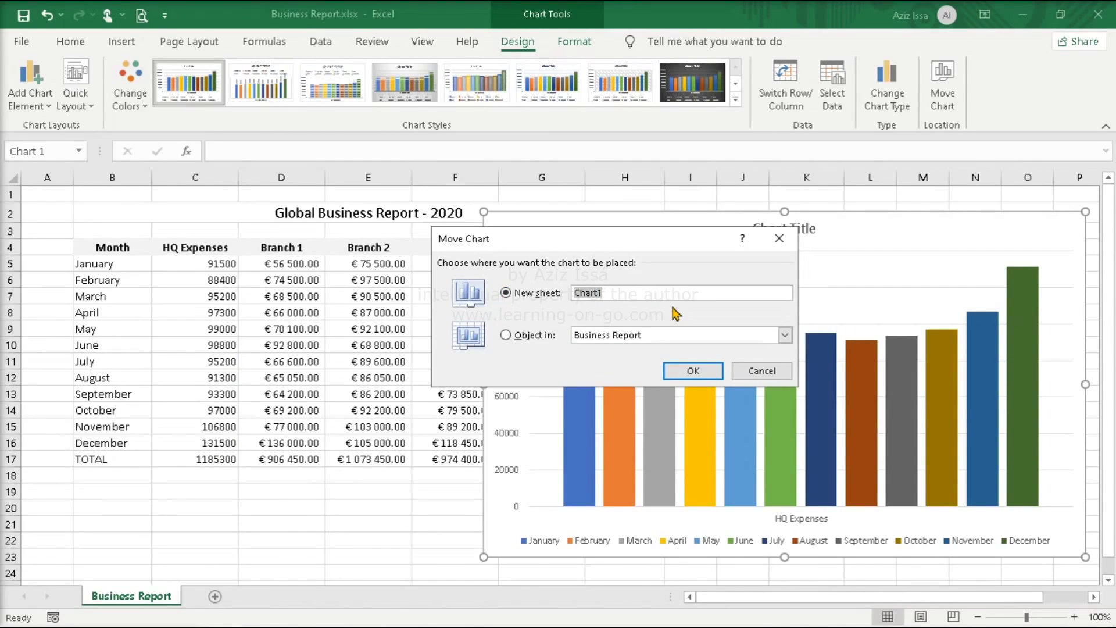
text(Expenses Chart)
click(695, 371)
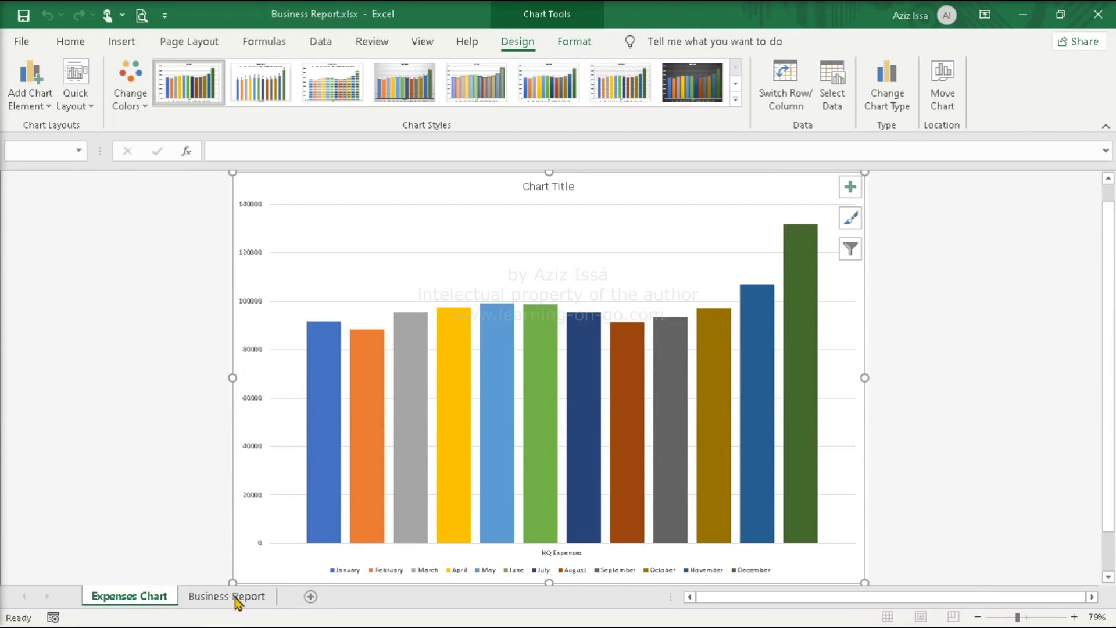
drag(235, 597, 303, 602)
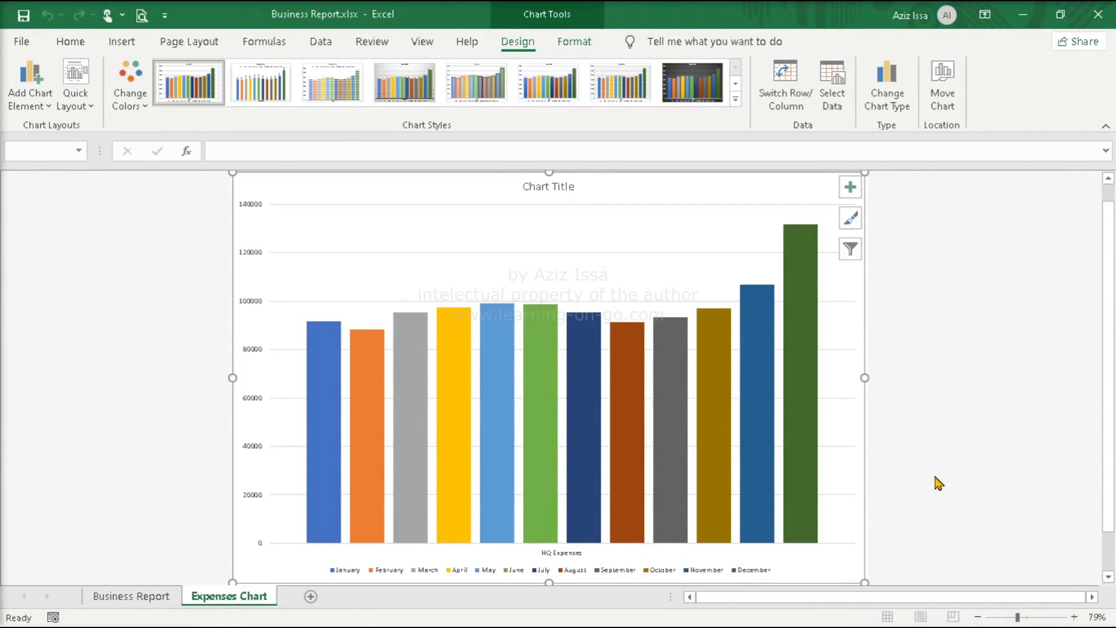
Change to the second Clustered Column layout: one HQ Expenses series with months along the axis.
click(884, 118)
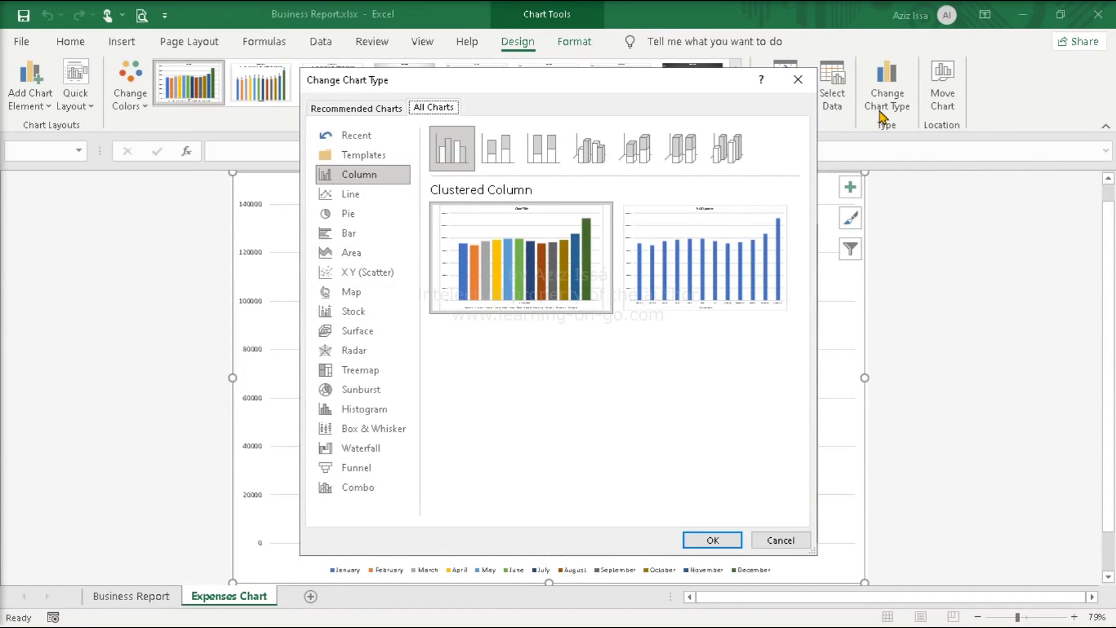
mouse_move(723, 237)
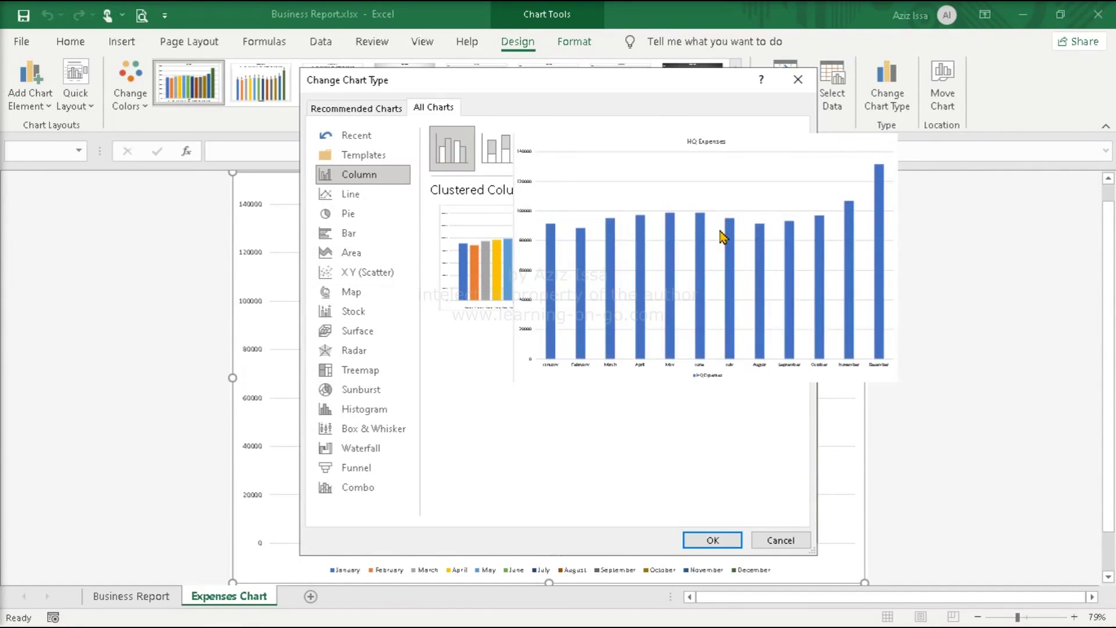
click(713, 540)
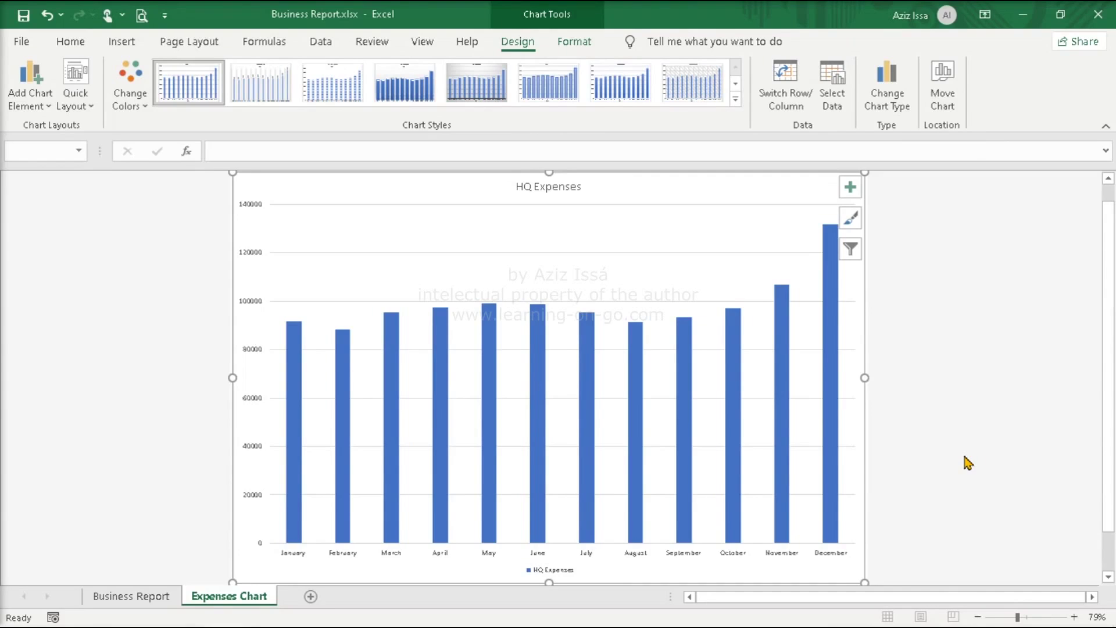
click(168, 596)
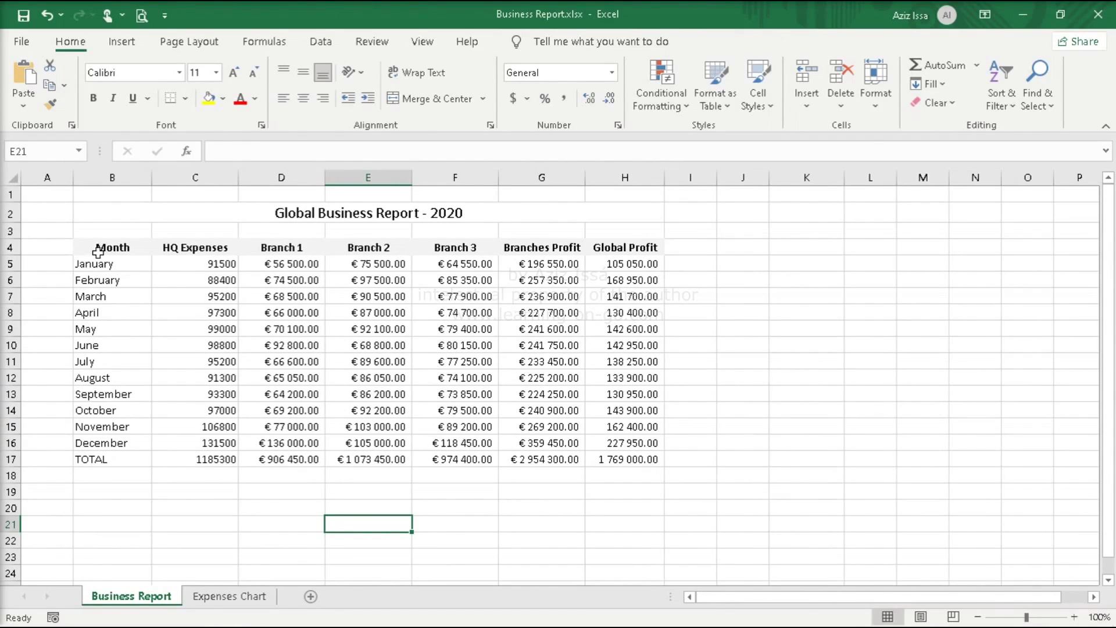
Select Month (B4:B16) plus Branch 1–3 (D4:F16) and show the column chart gallery.
drag(96, 252, 109, 438)
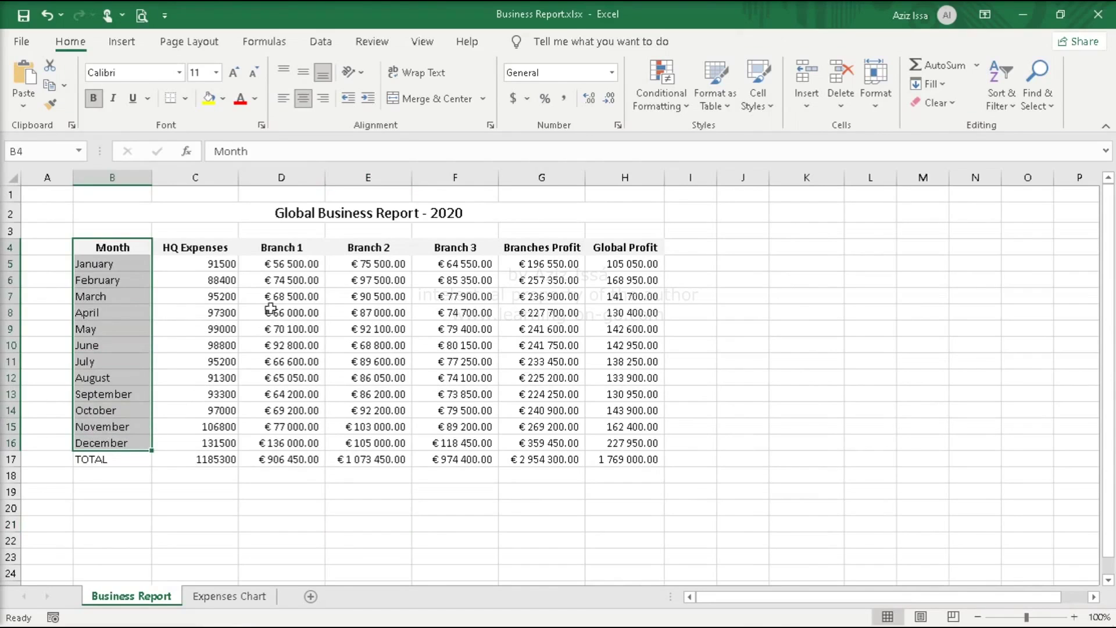
ctrl+drag(286, 249, 477, 446)
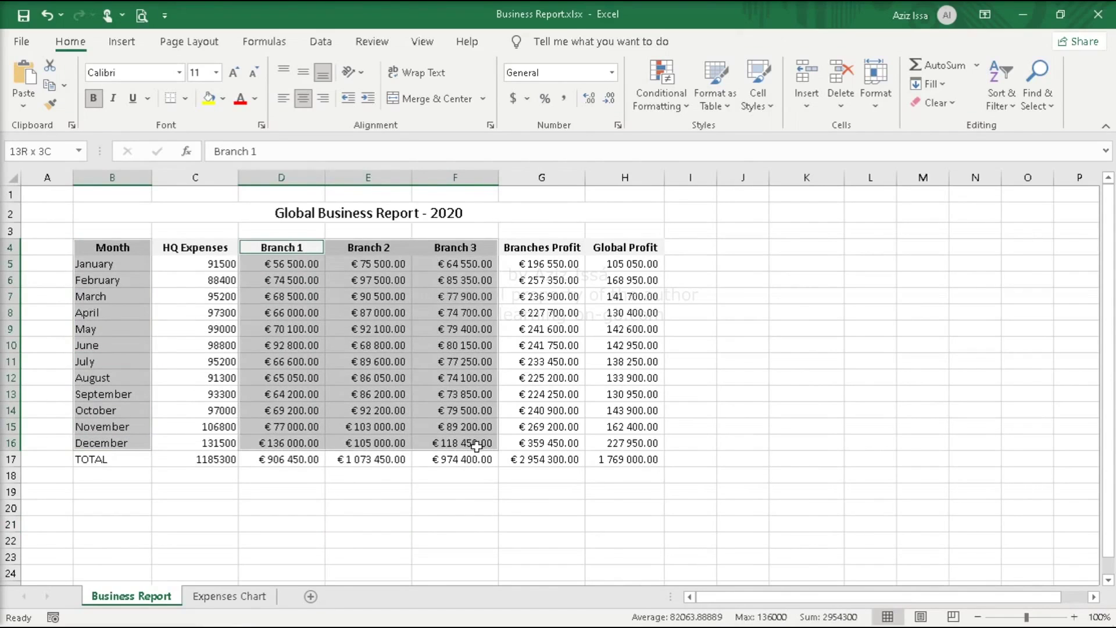
click(122, 41)
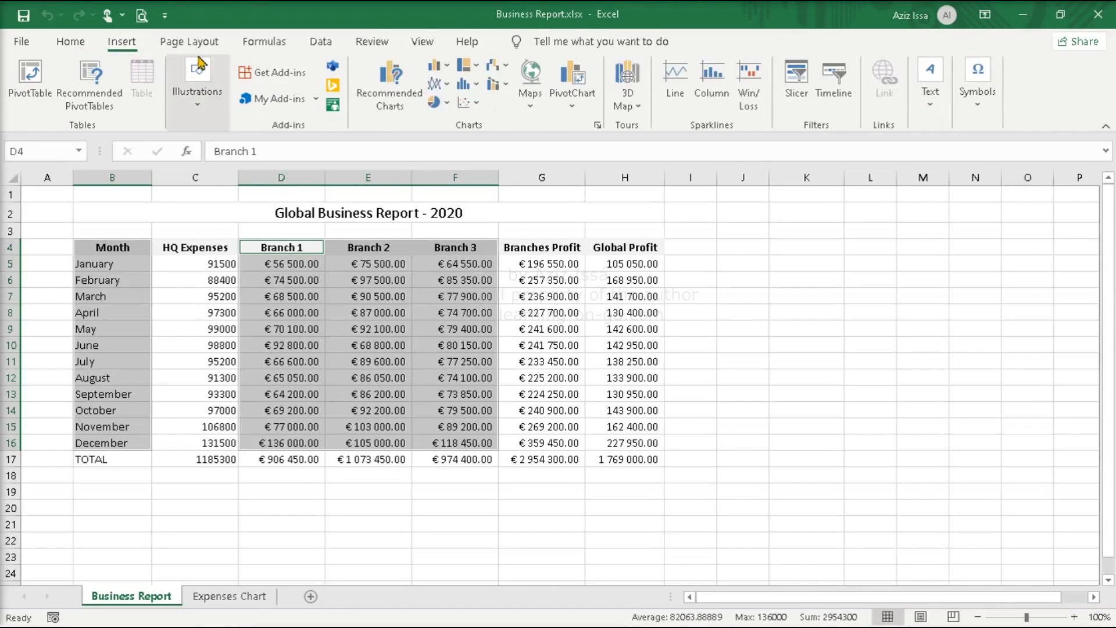
click(441, 66)
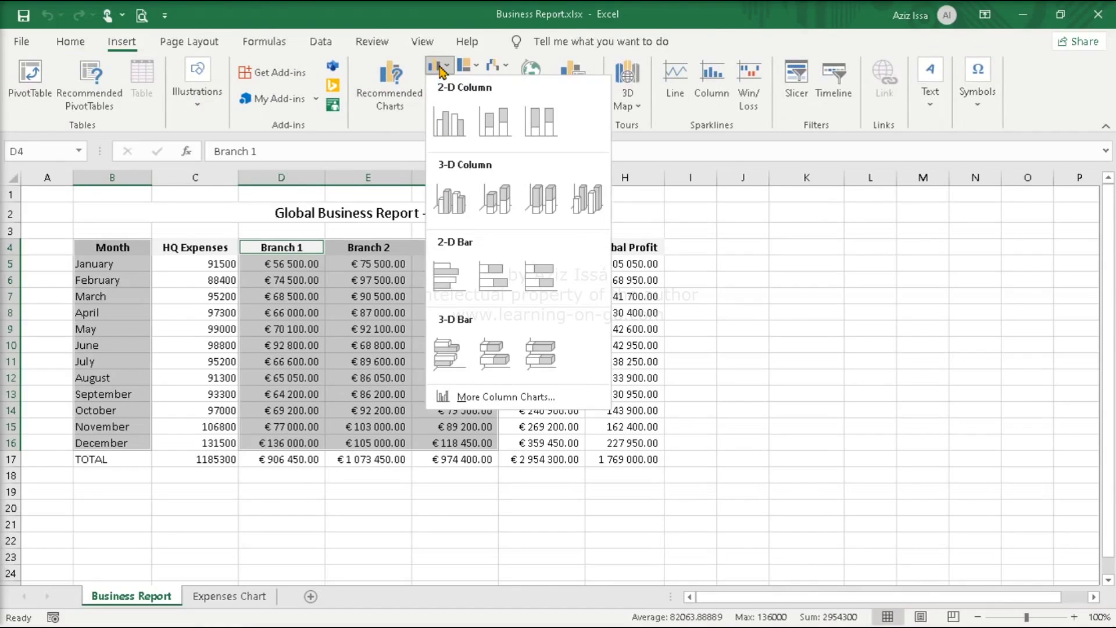
Insert a 3-D stacked column chart of Branches 1–3 and move it to new sheet 'Branches Profit'.
click(514, 199)
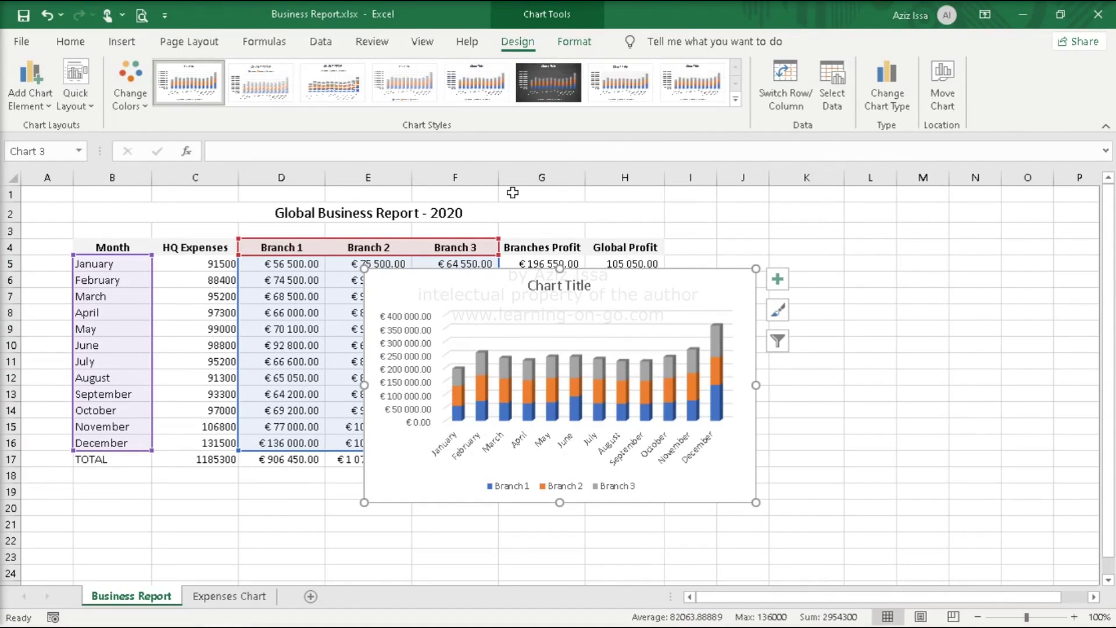
click(938, 87)
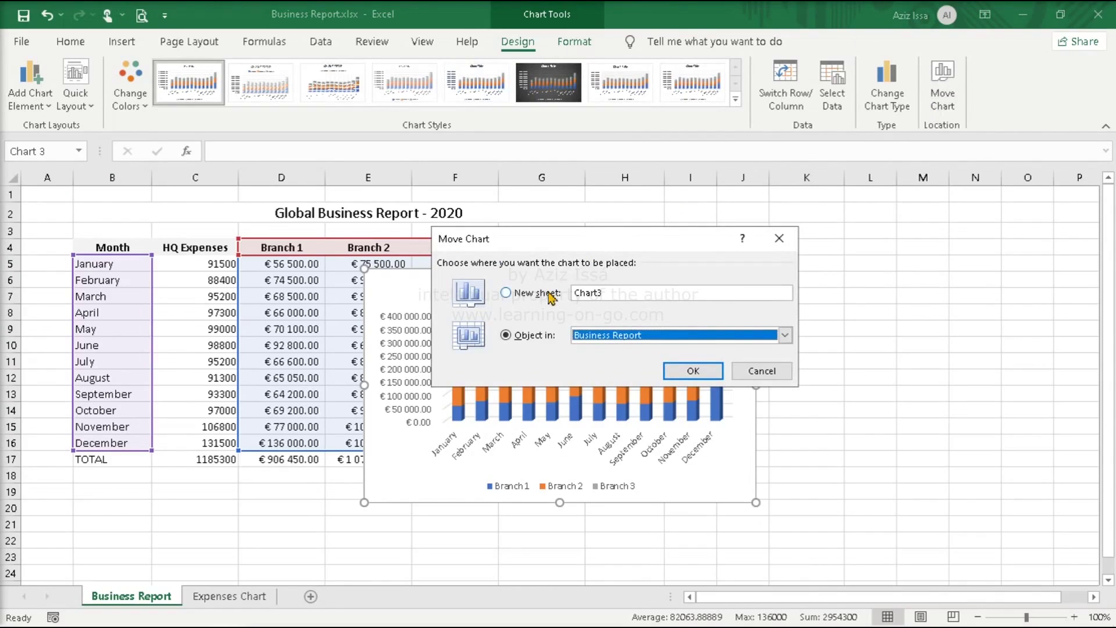
click(550, 296)
text(Branches)
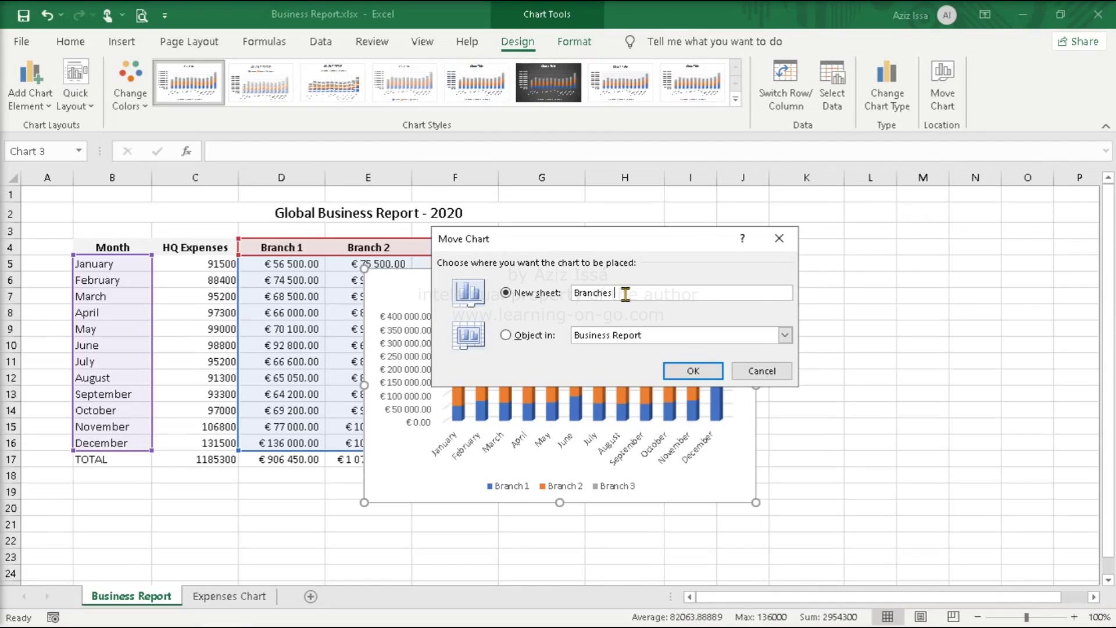
text( Profit)
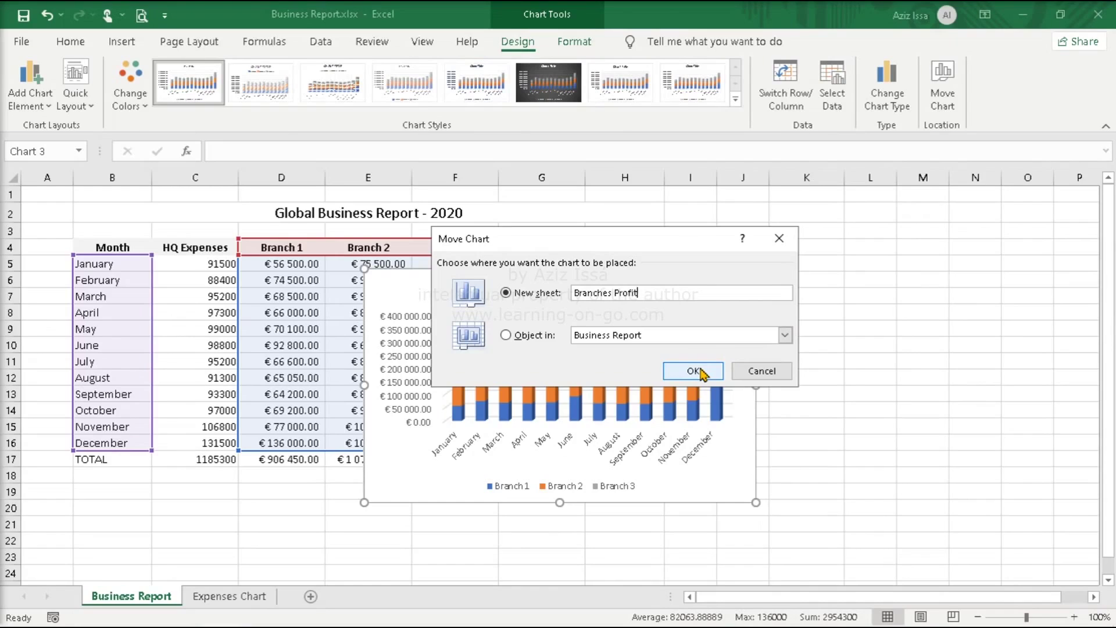
click(695, 371)
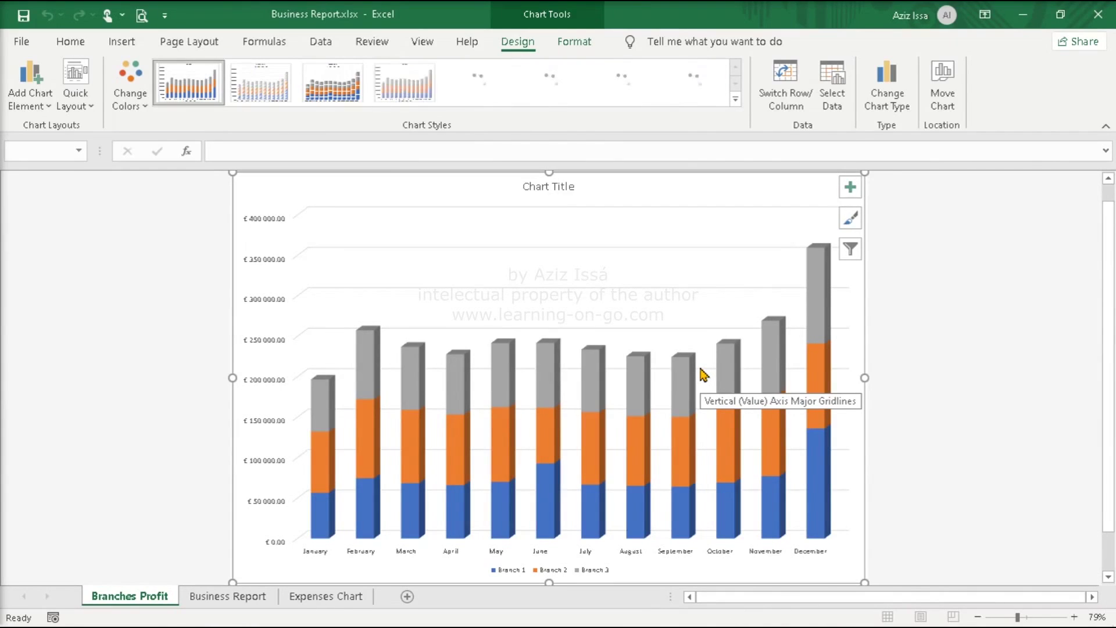
Move the Branches Profit sheet tab after Expenses Chart, then undo that move with Ctrl+Z.
drag(132, 597, 400, 610)
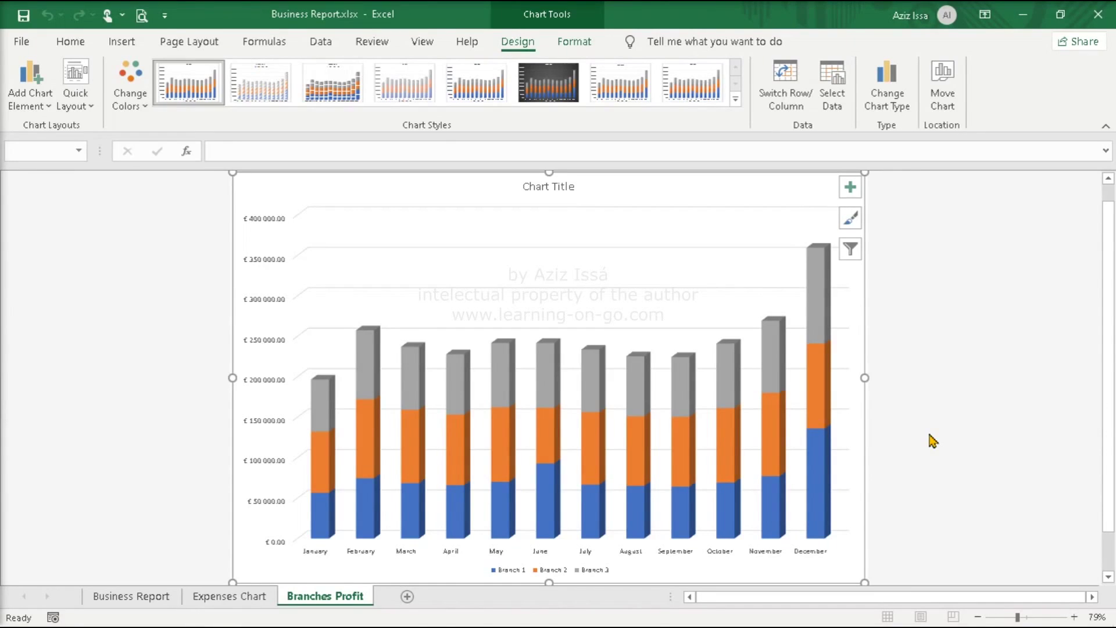
key(ctrl+z)
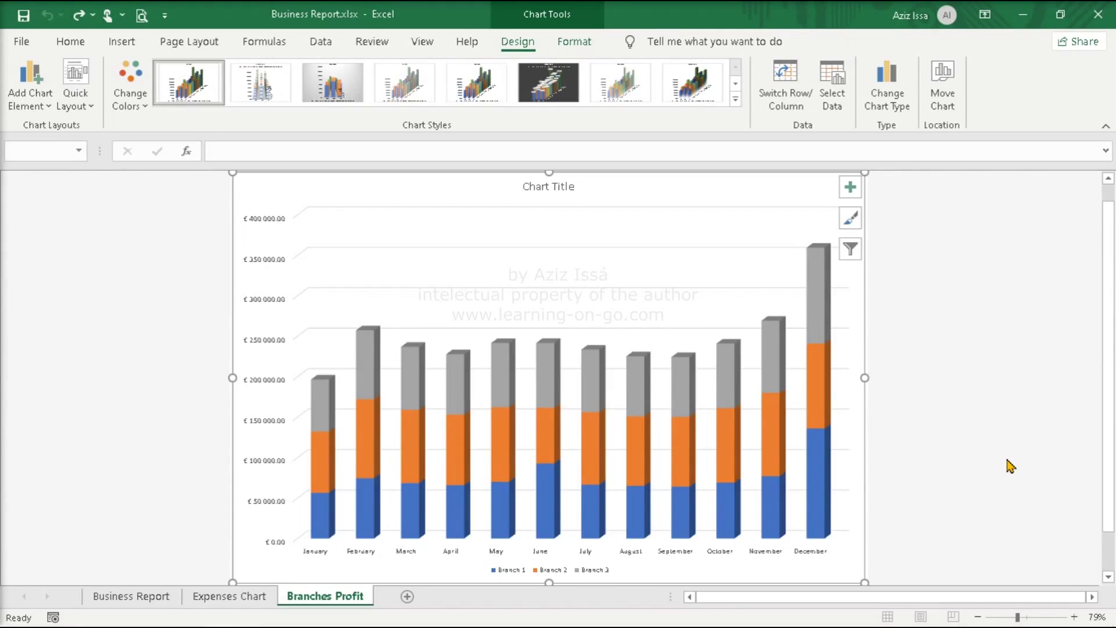
Change the Branches Profit chart to 3-D Column, using the second preview with months in depth.
click(873, 81)
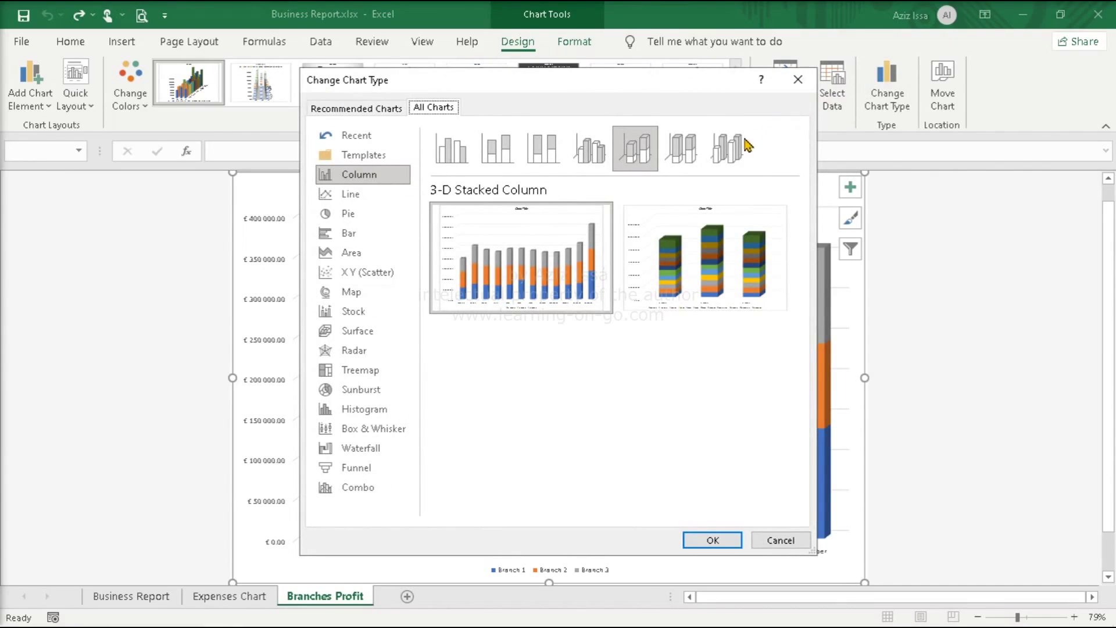
click(727, 150)
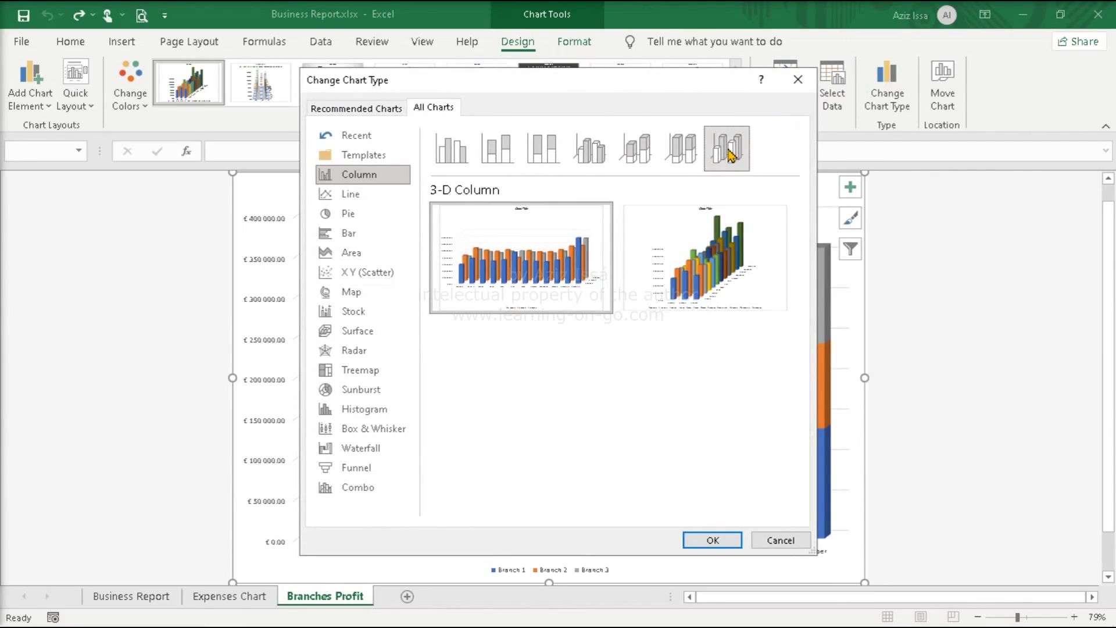
mouse_move(720, 236)
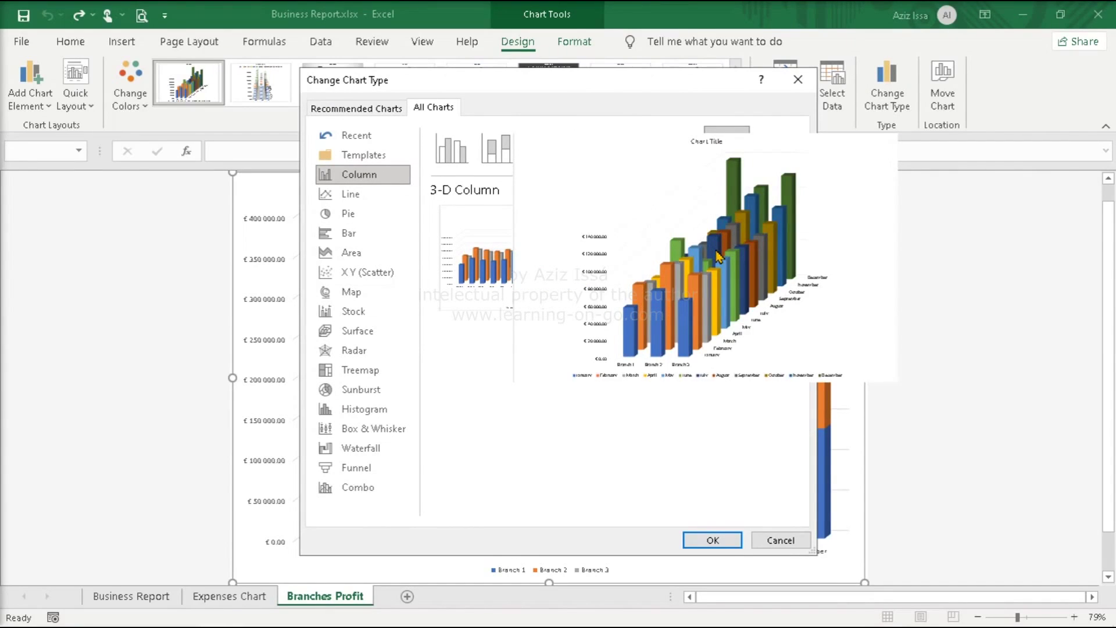
click(725, 541)
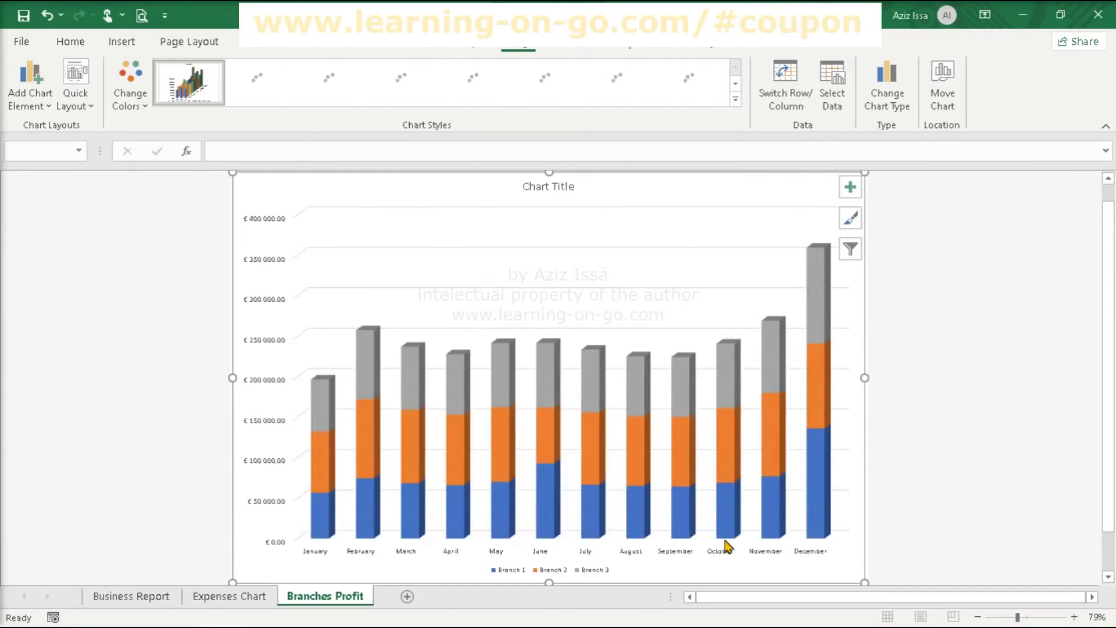